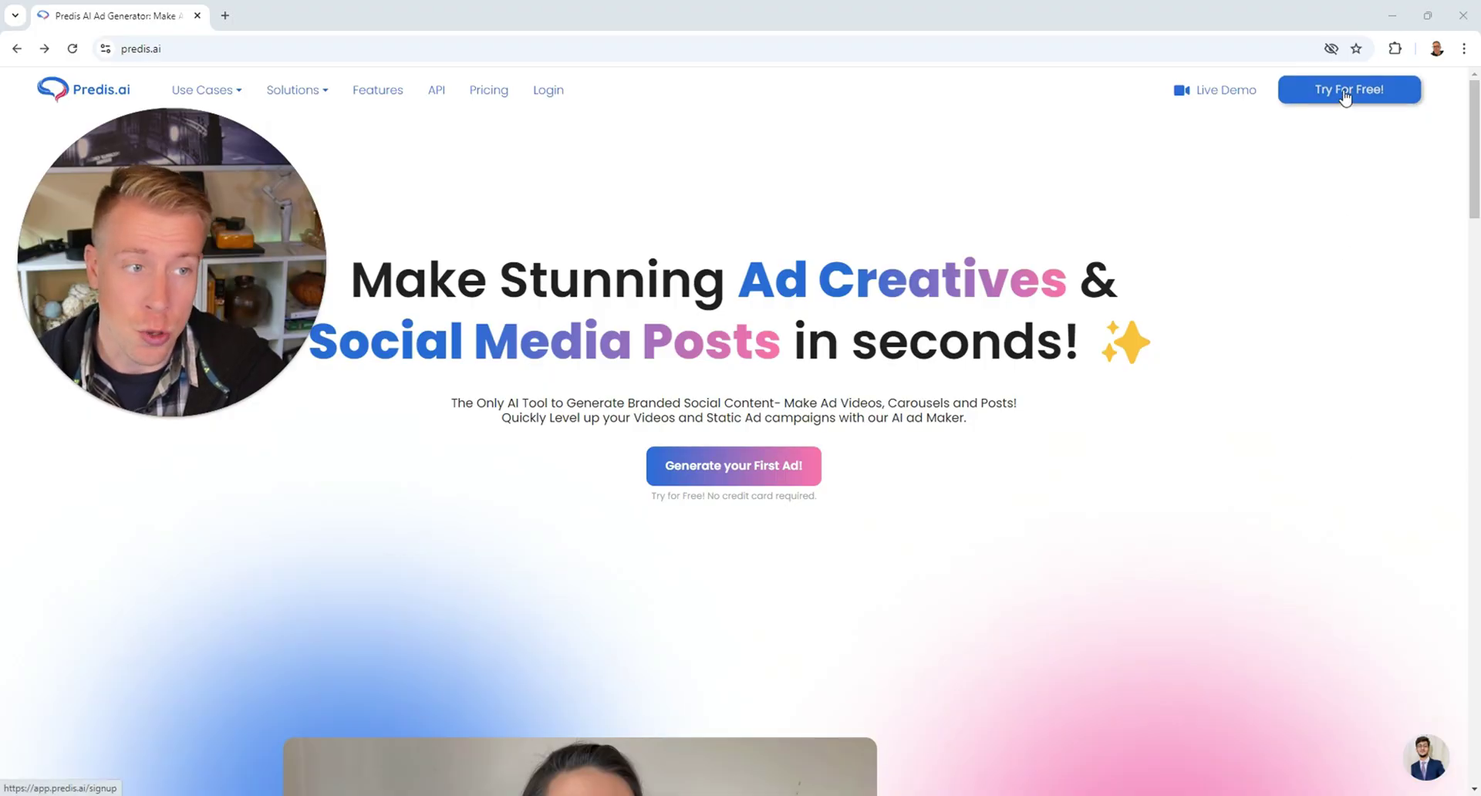
# Sign up for a free Predis.ai account using the existing Google account
pyautogui.click(1344, 96)
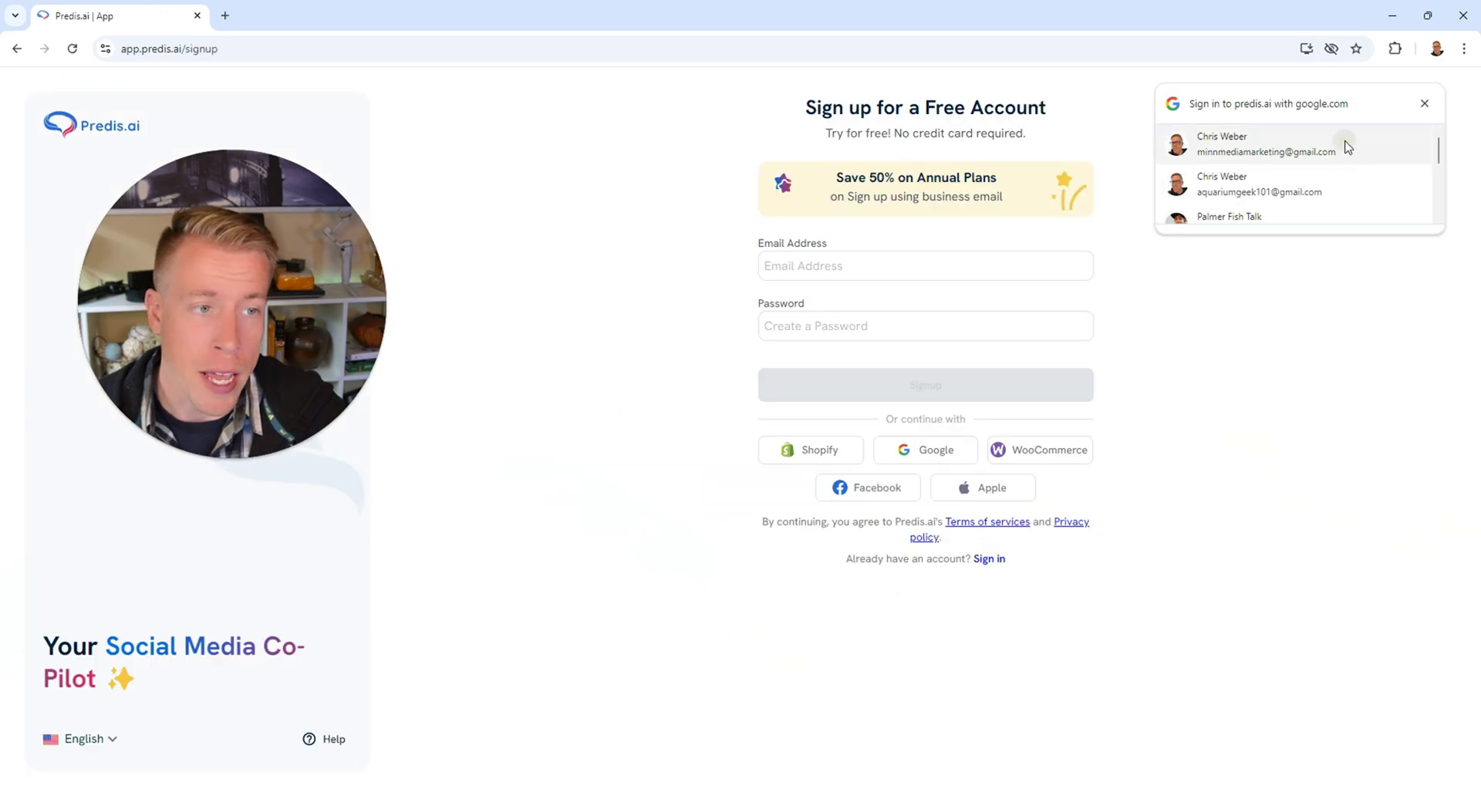
pyautogui.click(1328, 151)
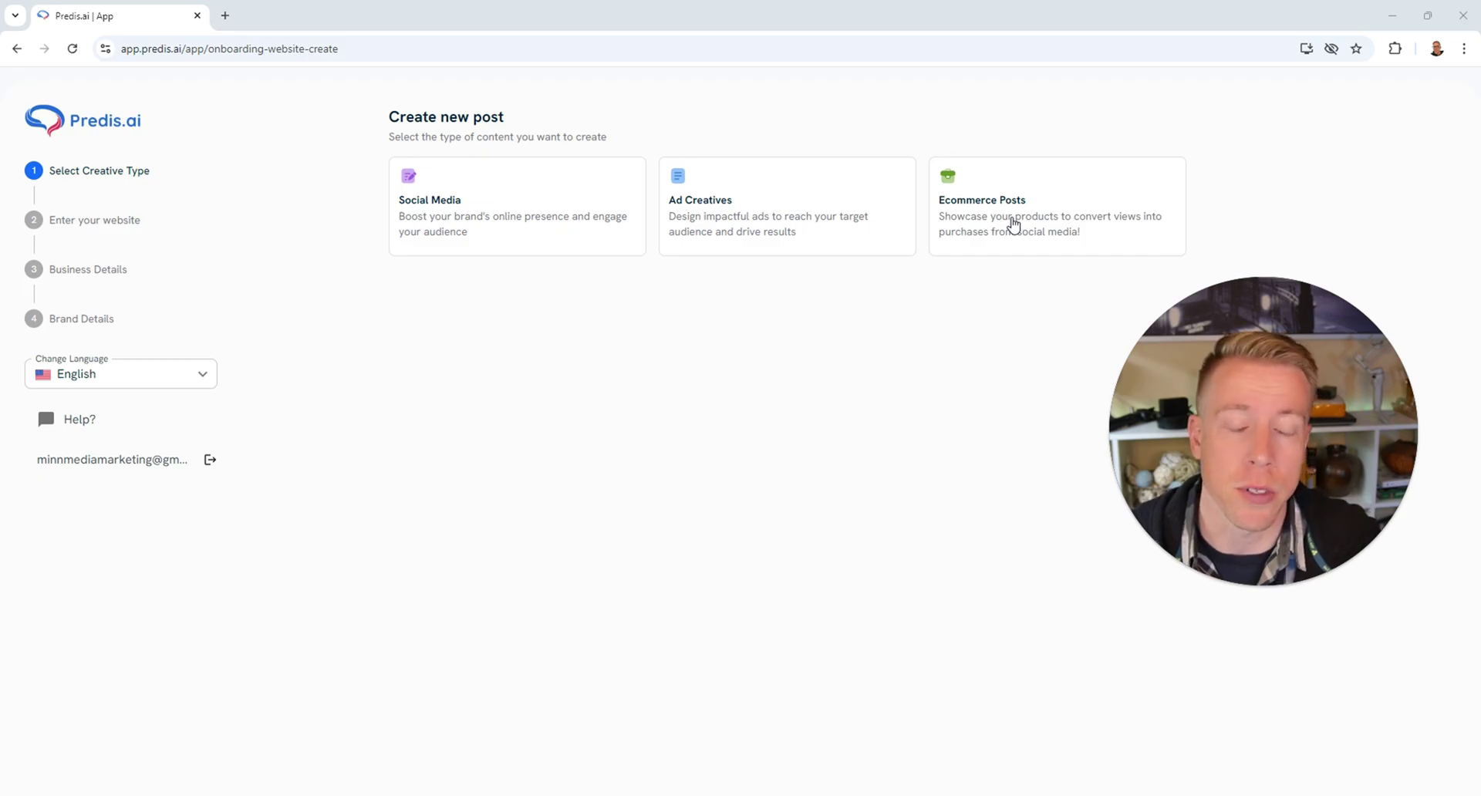
# Choose a Social Media post with the Single Image creative type and continue
pyautogui.click(538, 205)
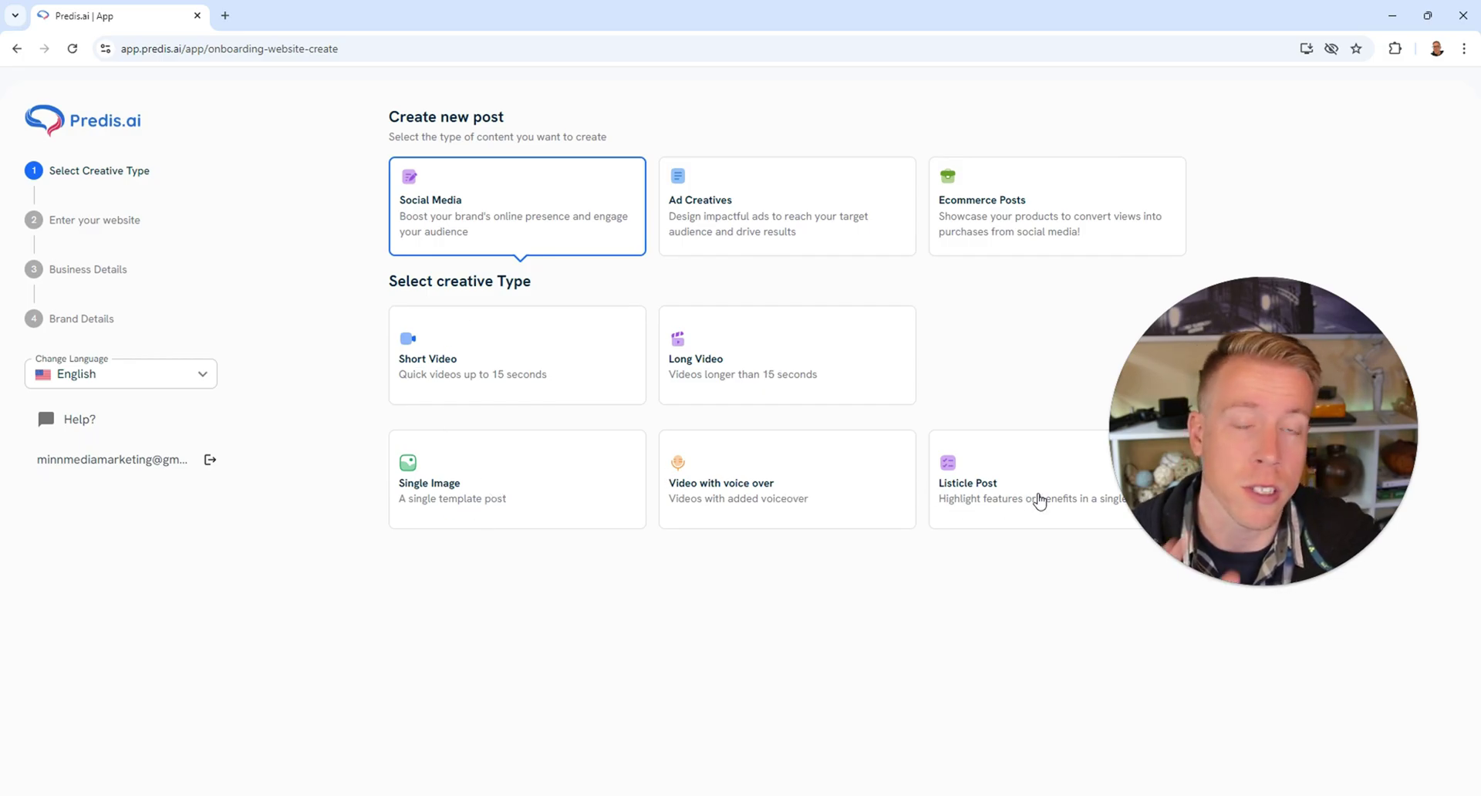
pyautogui.click(532, 494)
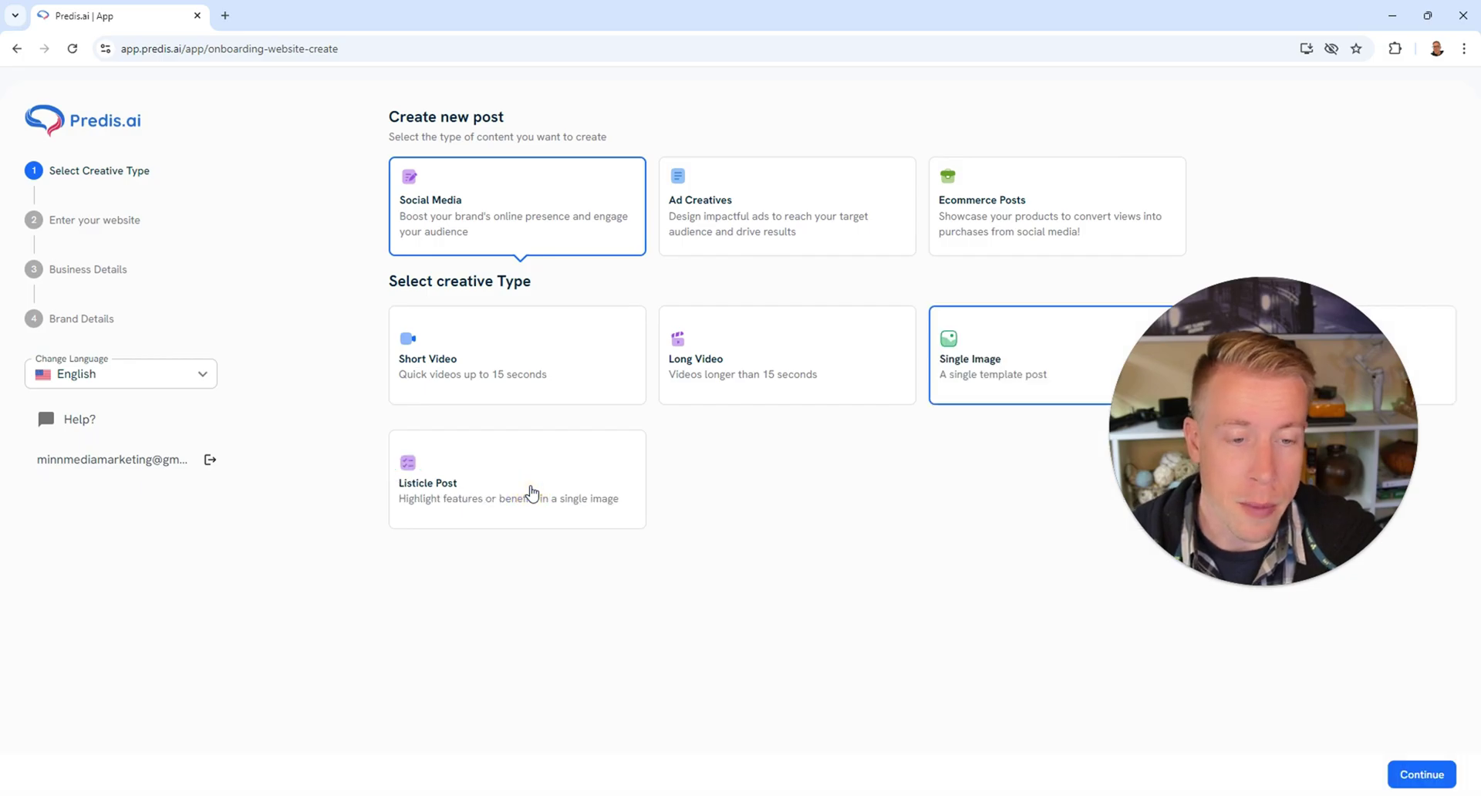
pyautogui.click(1419, 777)
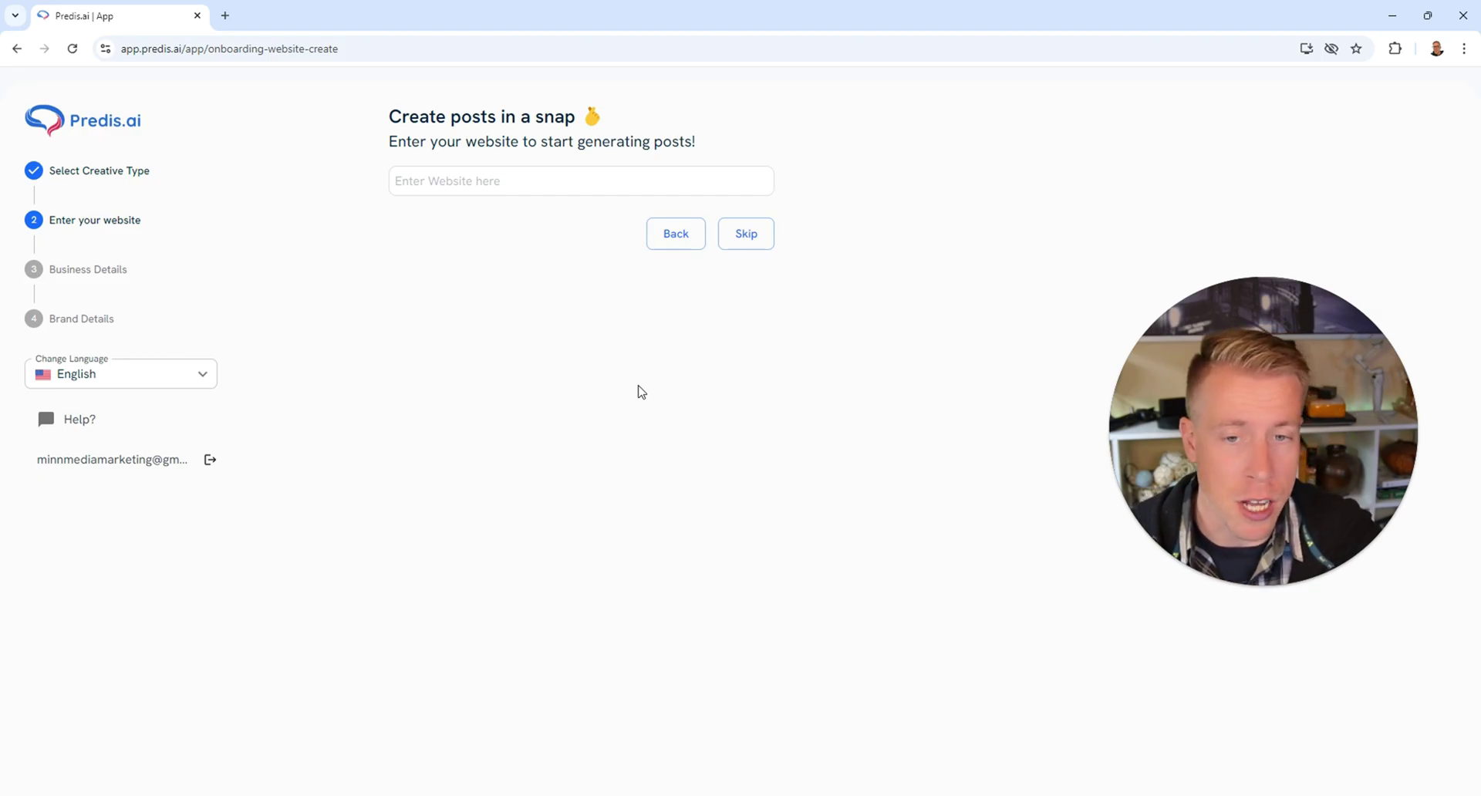
# Skip the website; describe the business as 'marketing agency' for people who want to 'make more money'
pyautogui.click(746, 235)
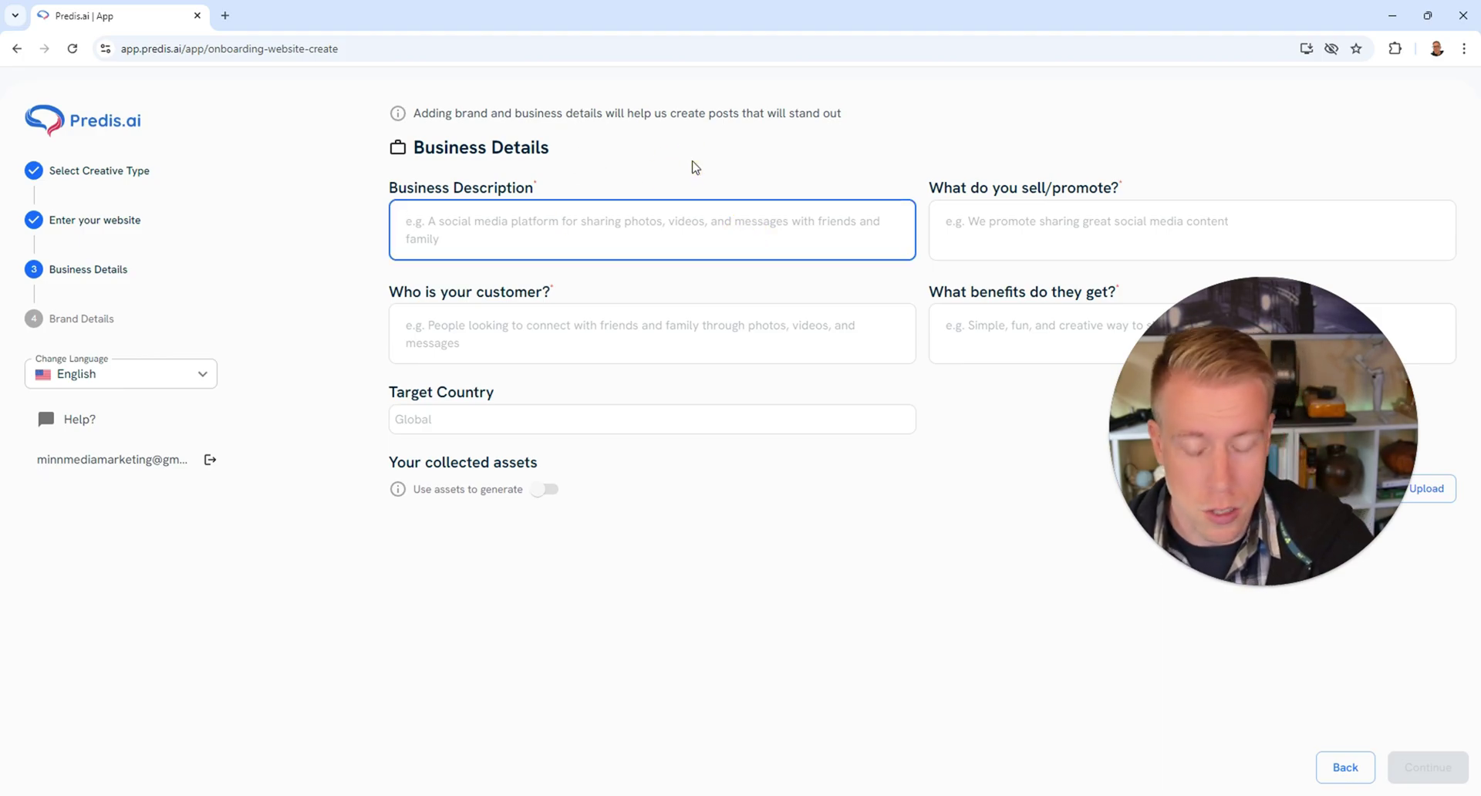
pyautogui.write('marketing')
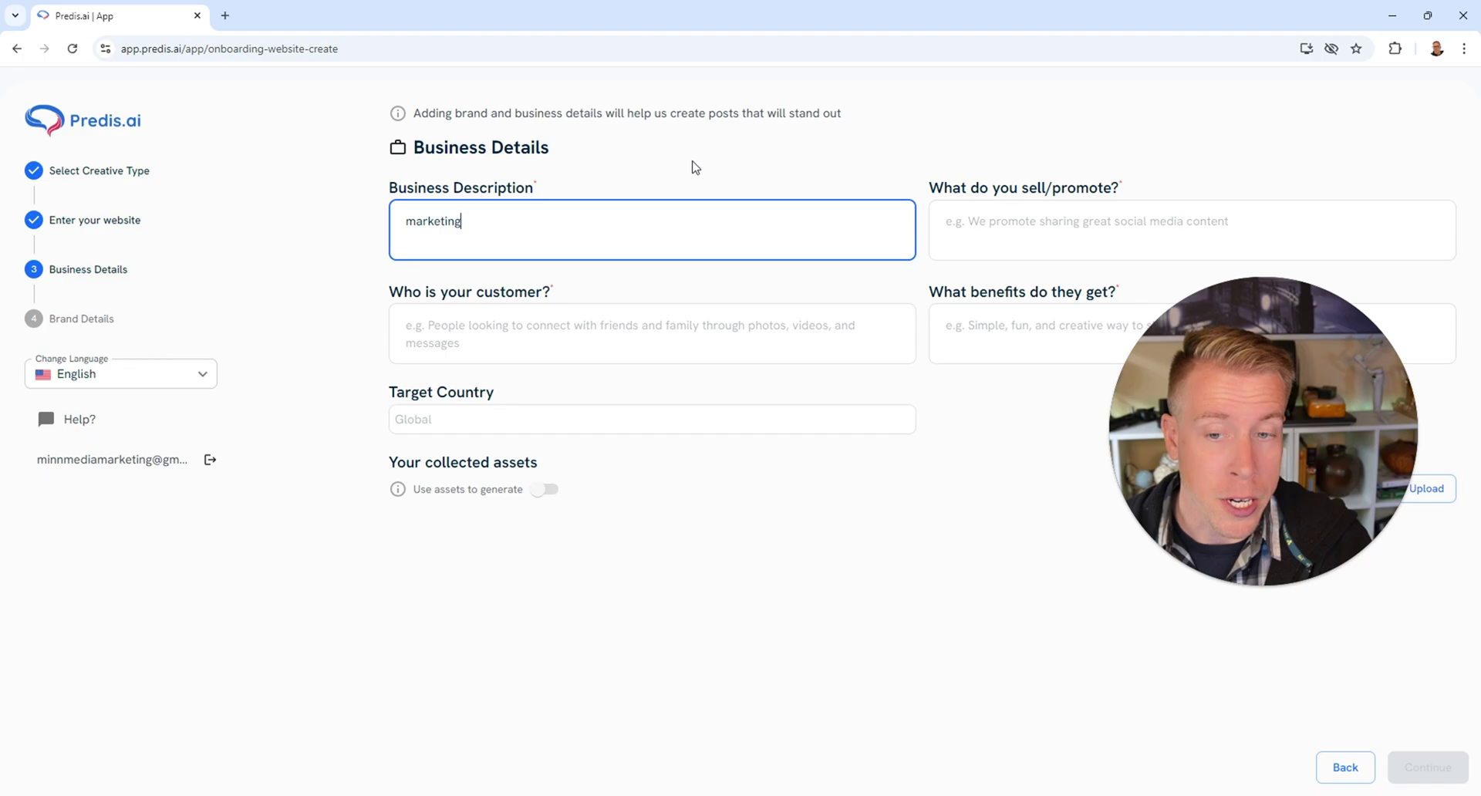
pyautogui.write(' agen')
pyautogui.click(557, 332)
pyautogui.write('people looking for marketing')
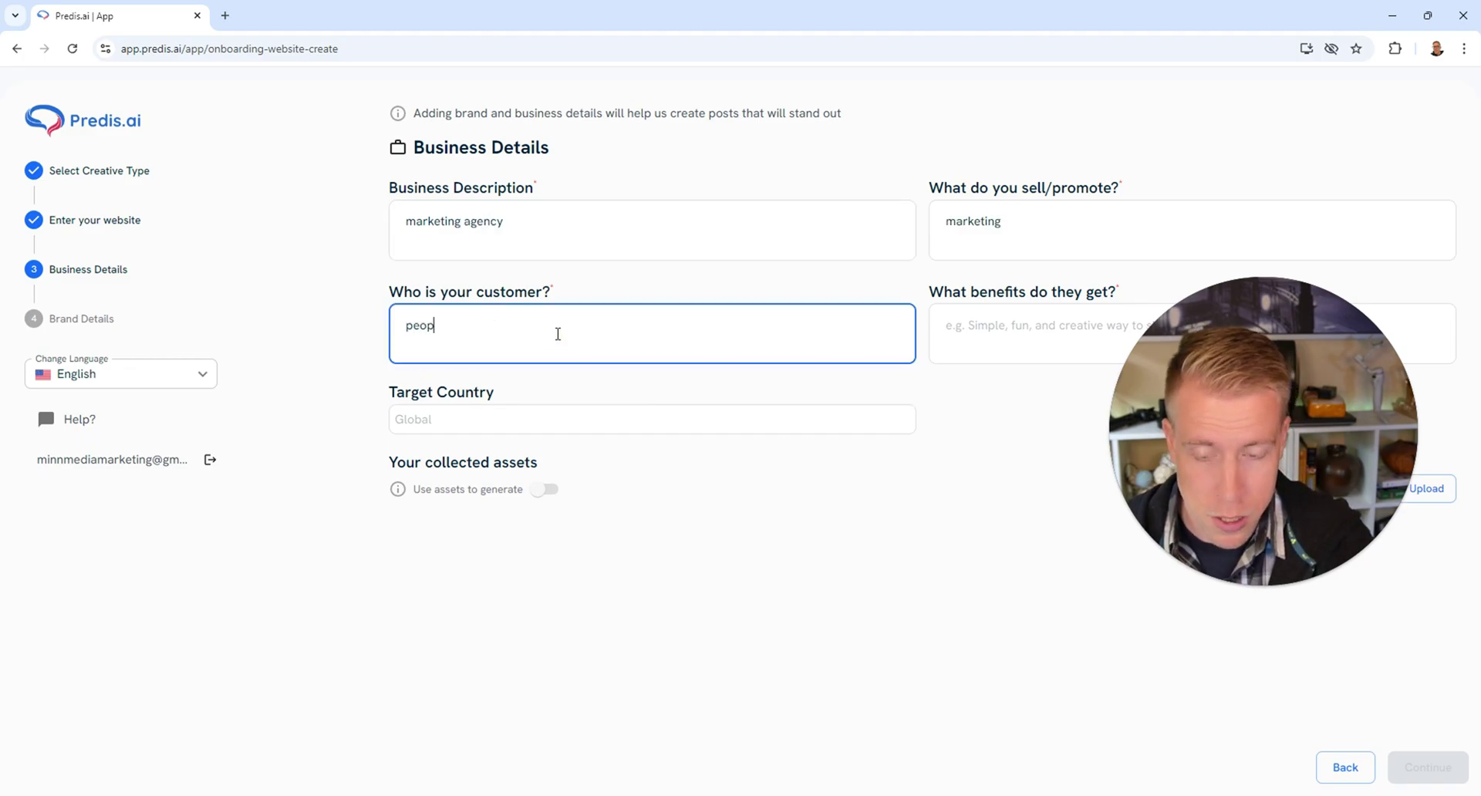
pyautogui.click(1022, 330)
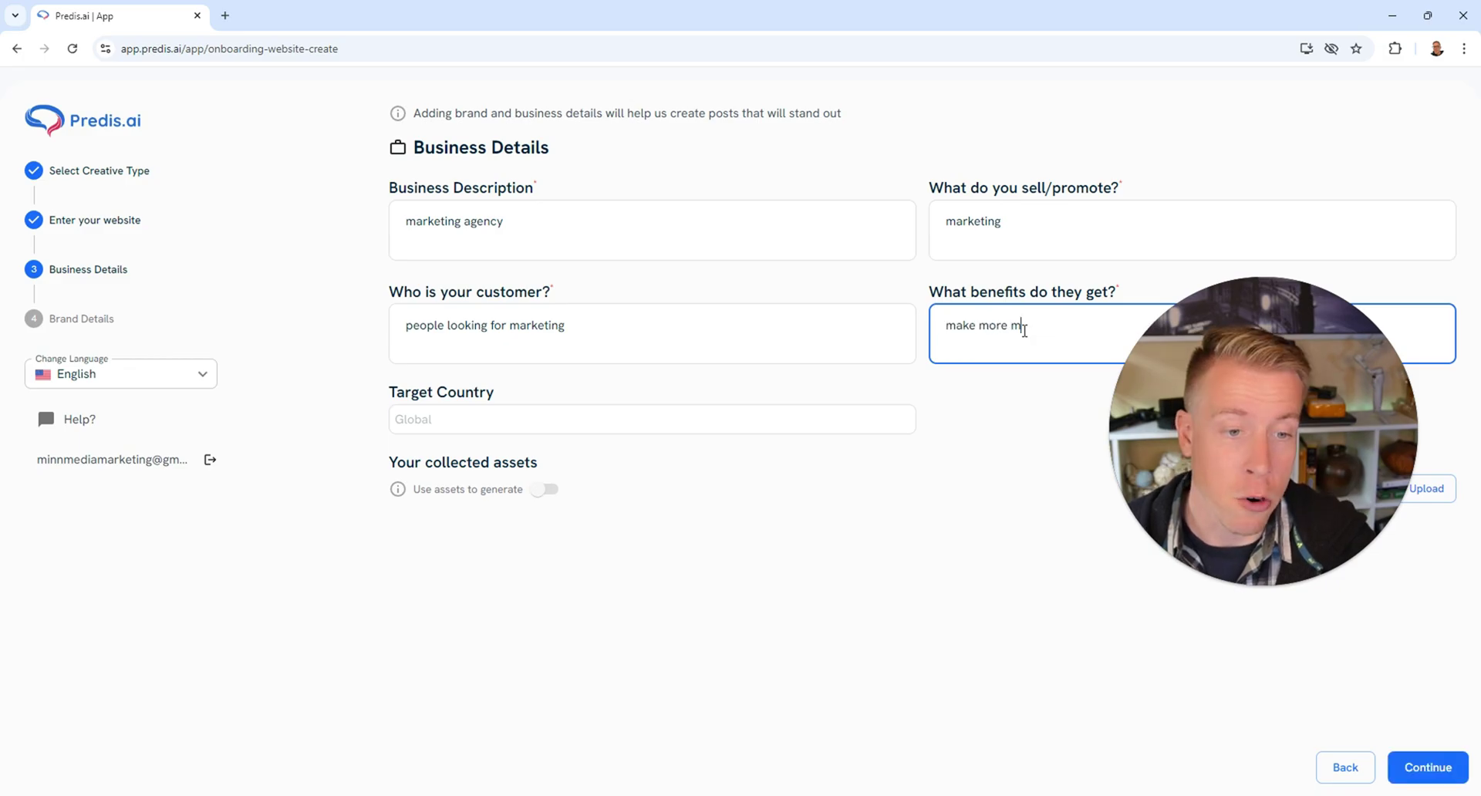
pyautogui.write('make more money')
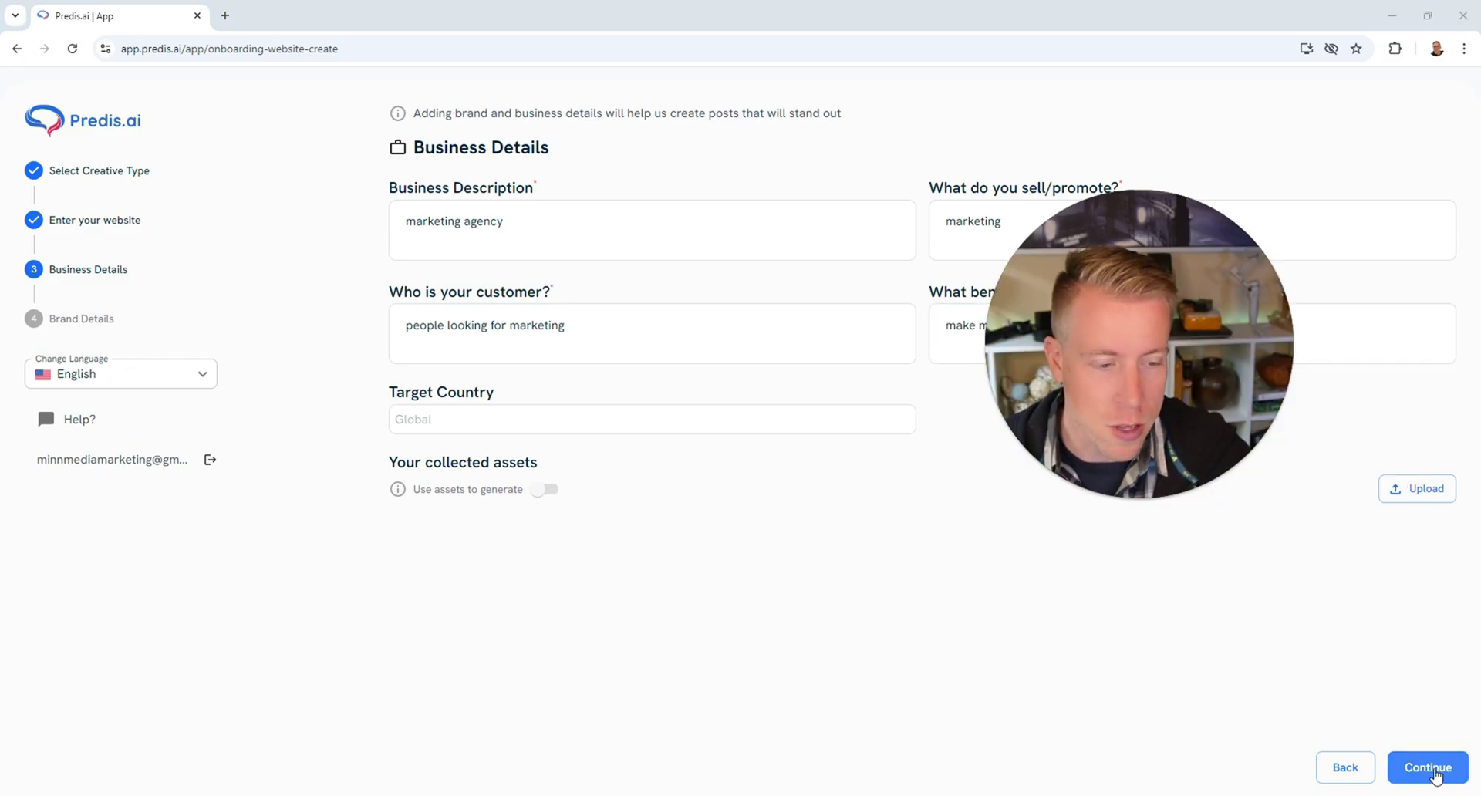
pyautogui.click(1433, 773)
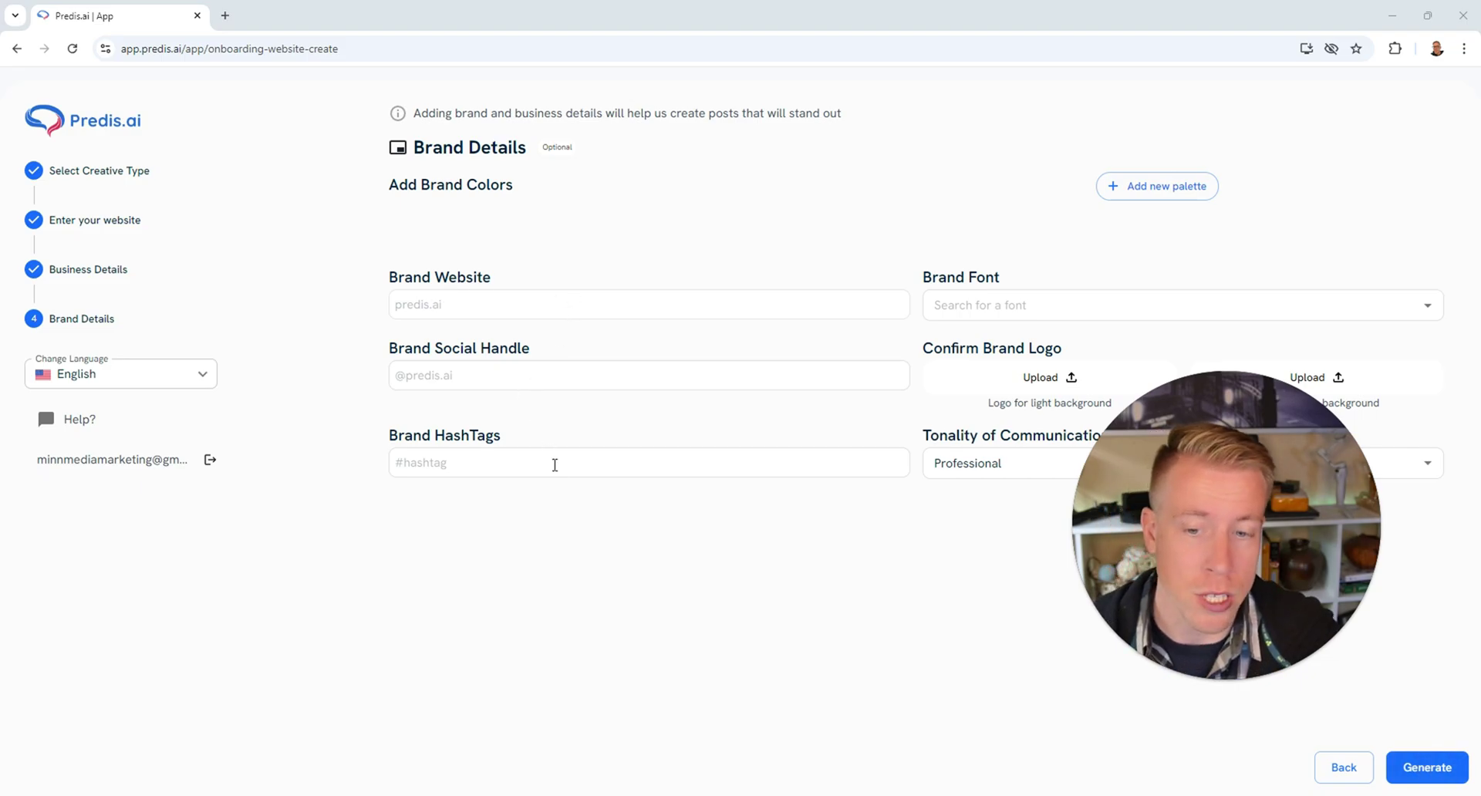
# Generate posts without brand details, filling the Content Library with six square promotional images
pyautogui.click(1427, 767)
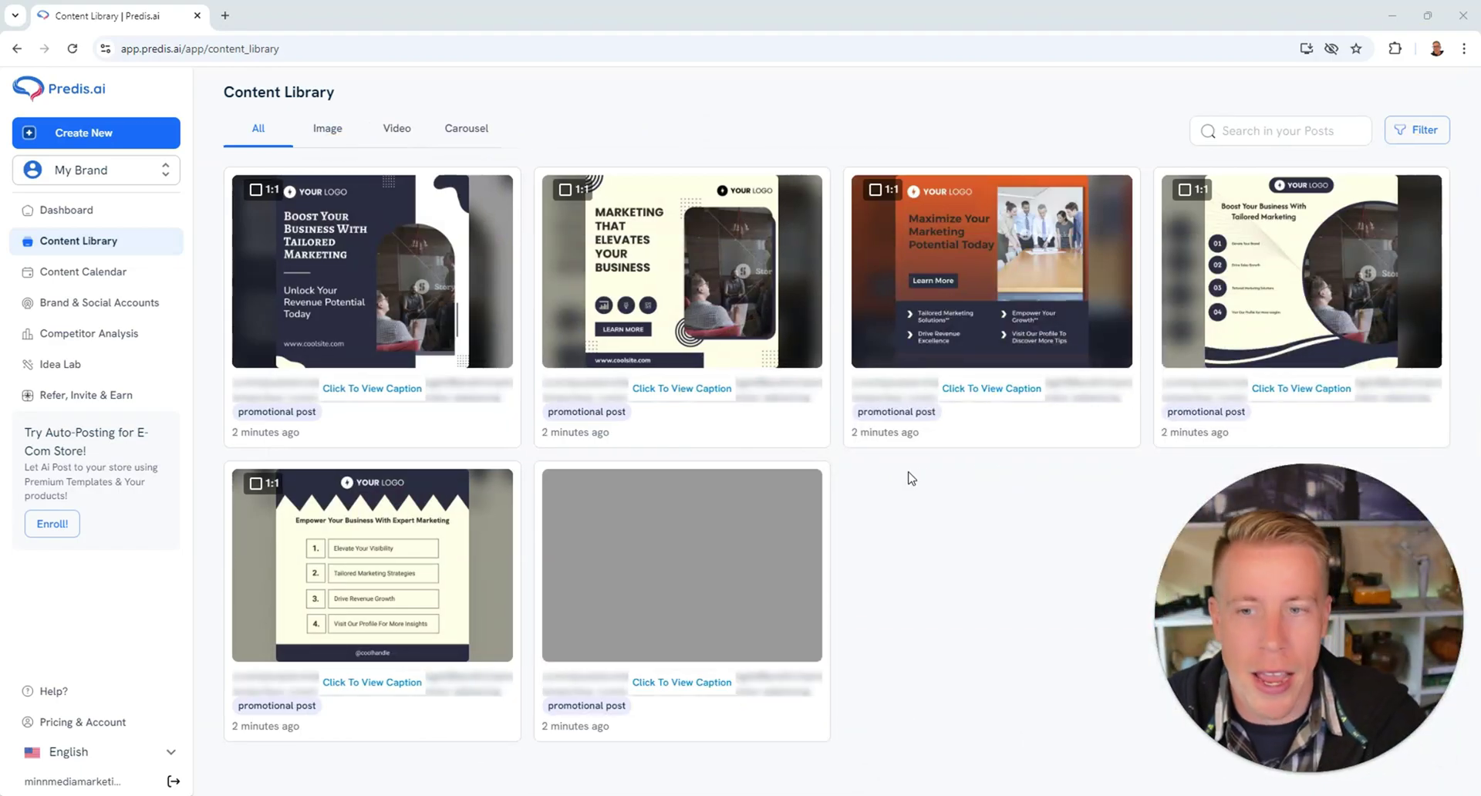
# Open the 'Boost Your Business With Tailored Marketing' post and scroll through its caption
pyautogui.click(375, 263)
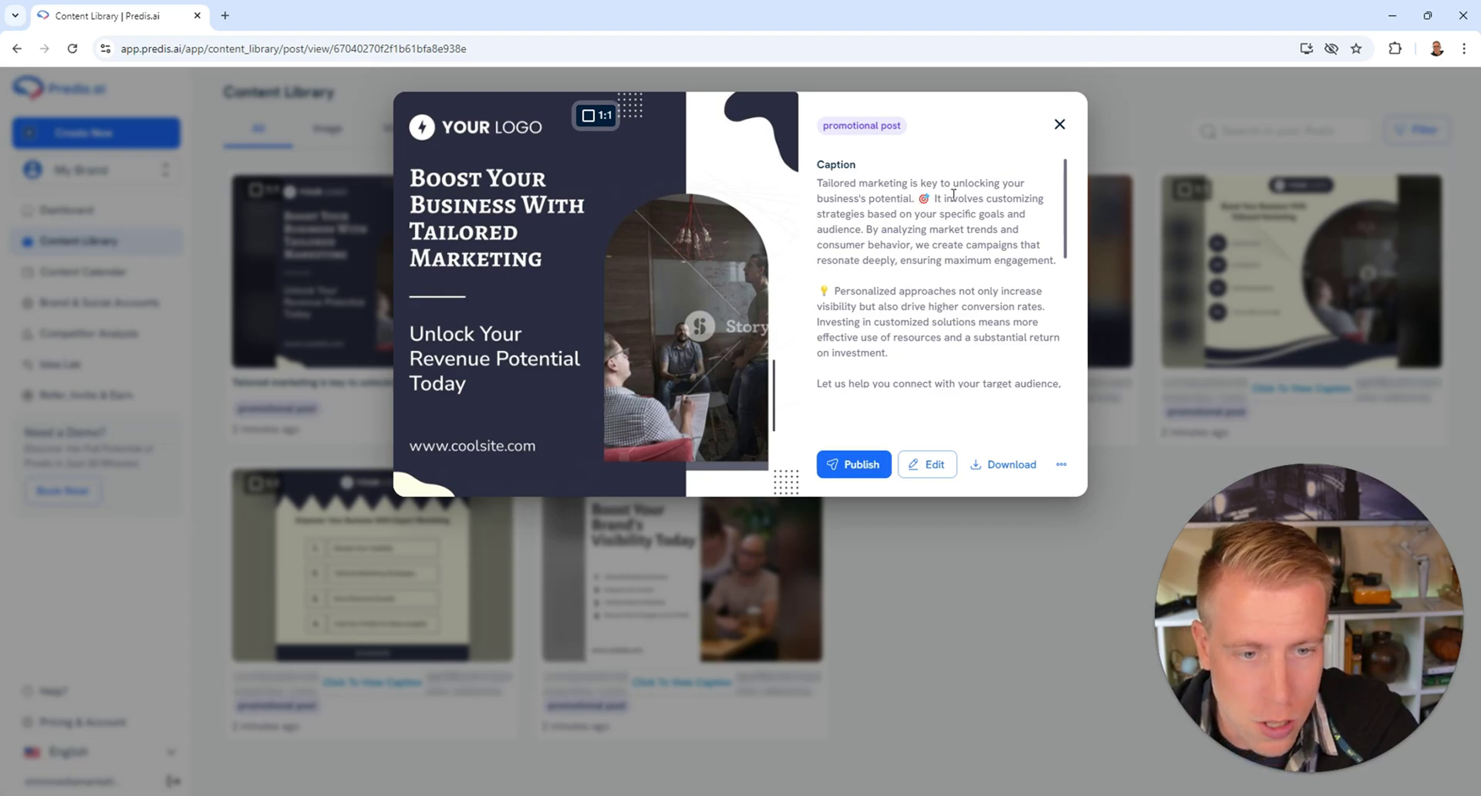
pyautogui.scroll(-5, 940, 245)
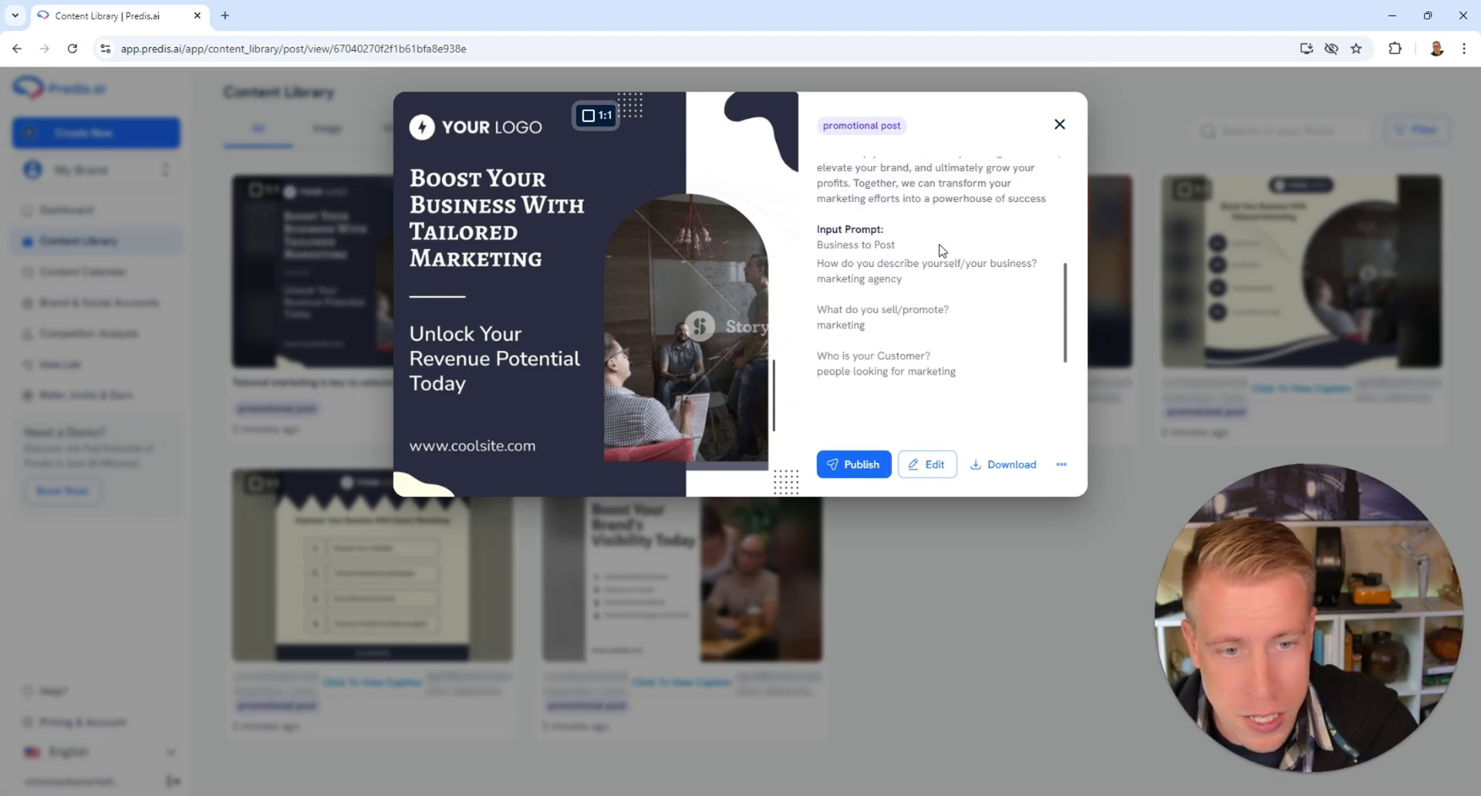
pyautogui.scroll(-2, 940, 244)
pyautogui.scroll(7, 940, 245)
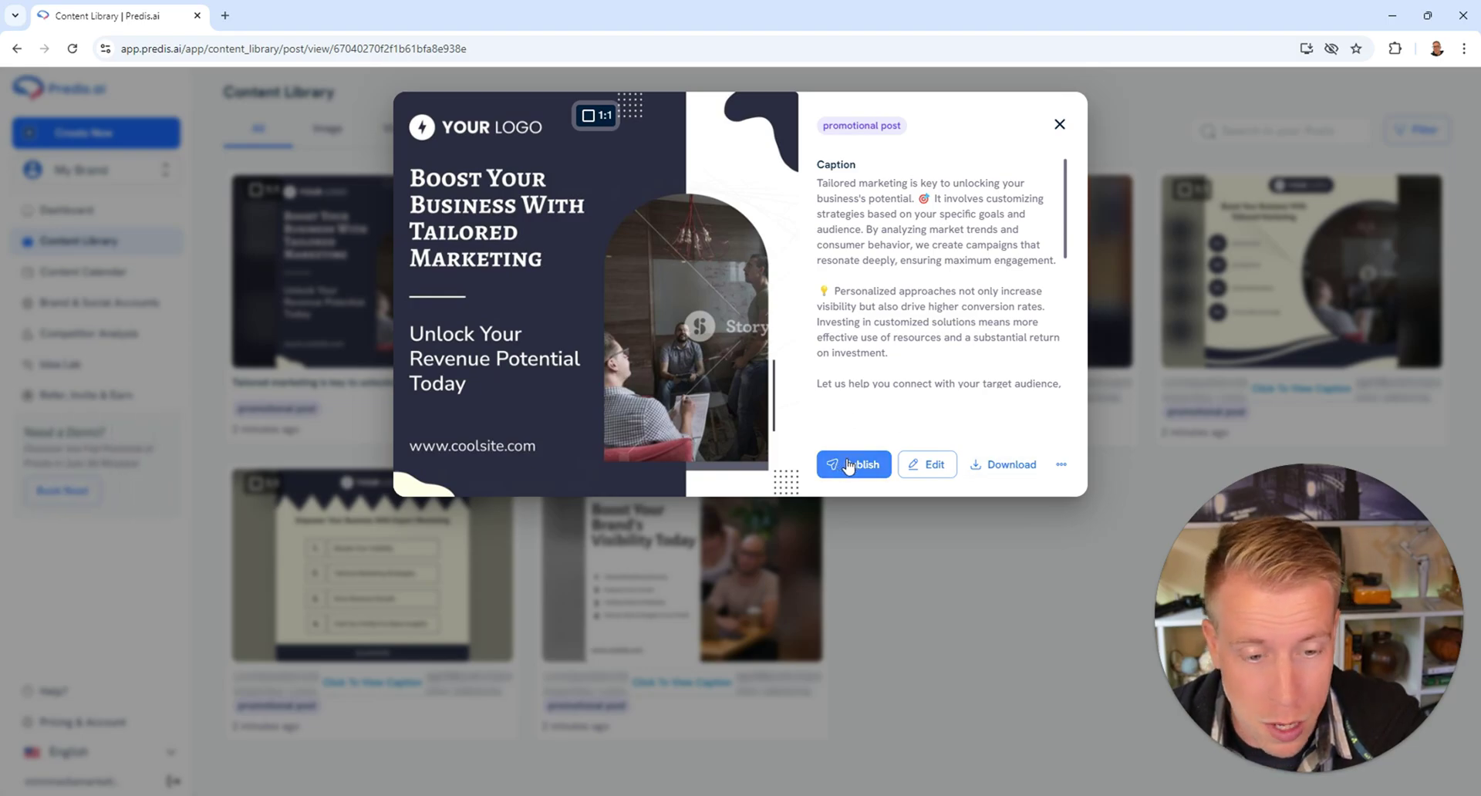
# Open the post in the Edit Post editor and select its YOUR LOGO element
pyautogui.click(931, 465)
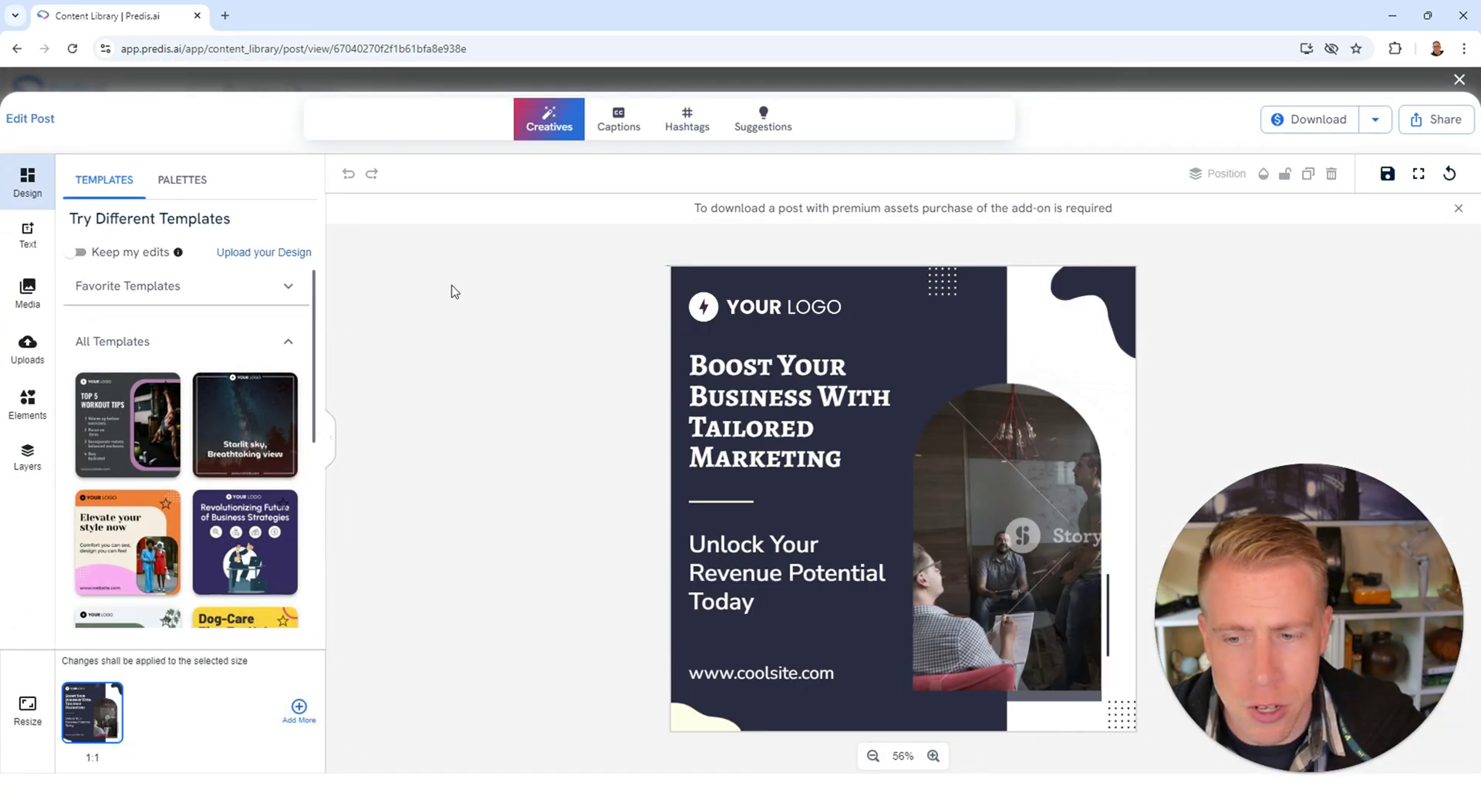
pyautogui.moveTo(1317, 640); pyautogui.dragTo(494, 418)
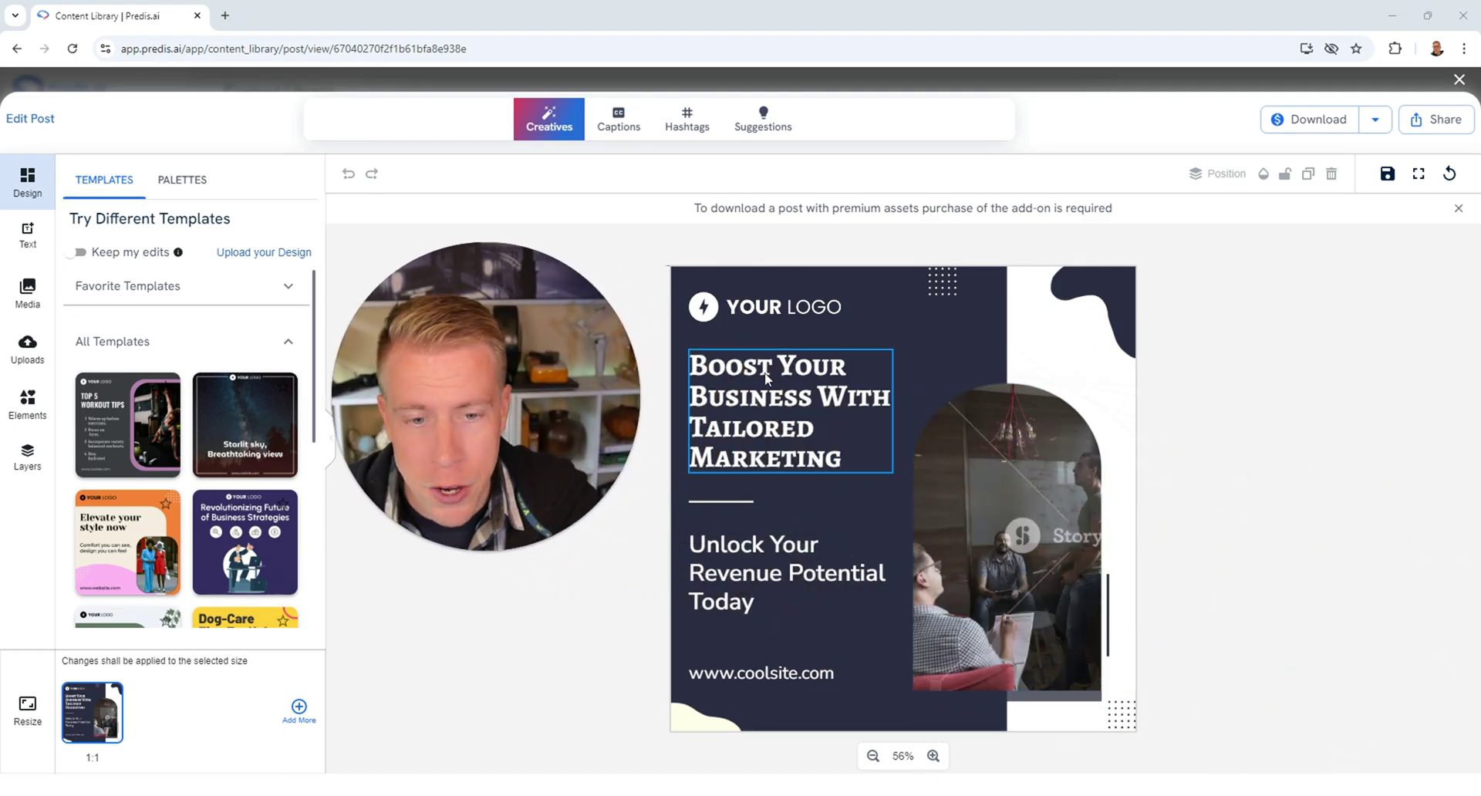
pyautogui.click(774, 309)
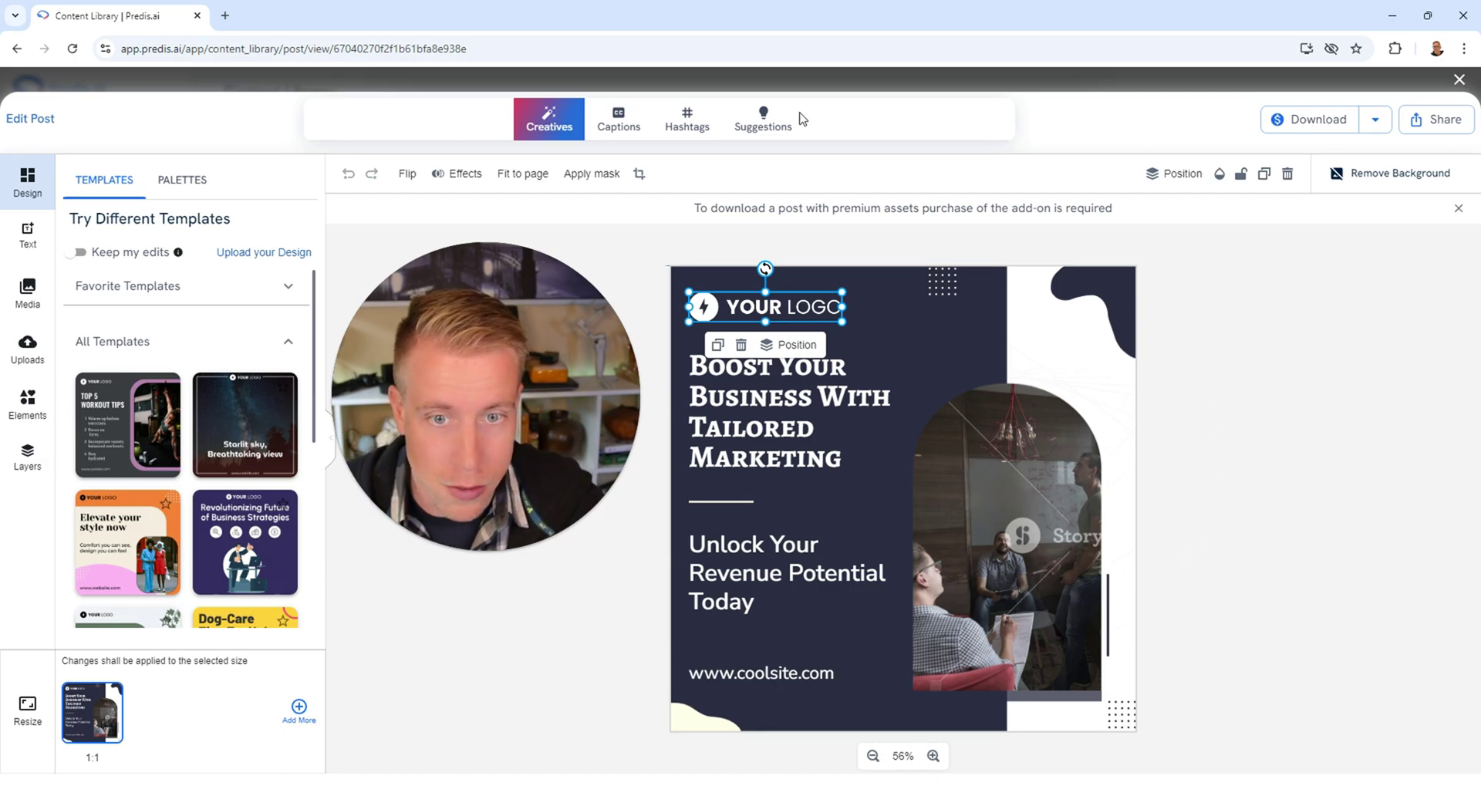
pyautogui.click(613, 121)
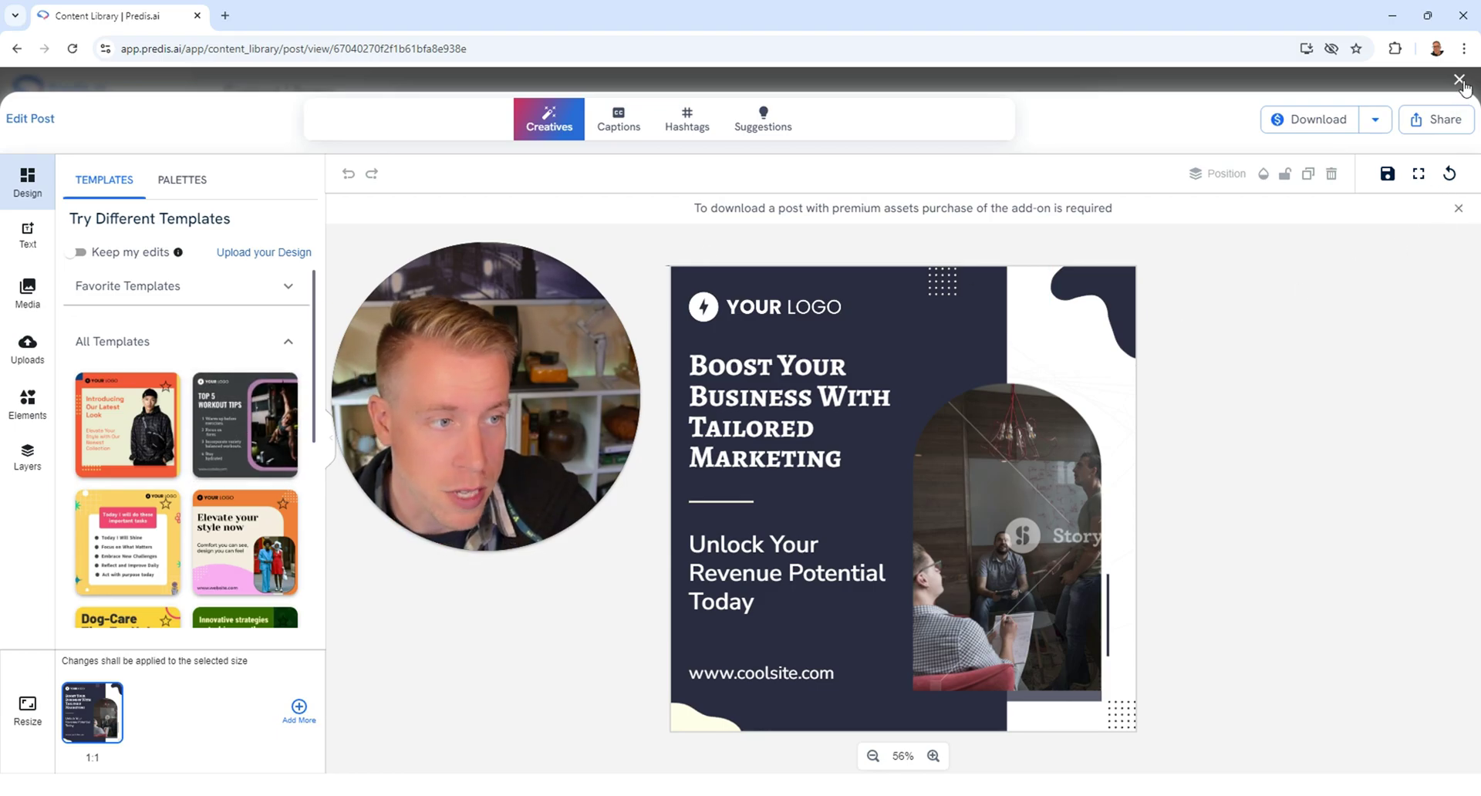
# Close the editor and post view, then browse the Content Calendar without scheduling Tue 10/8
pyautogui.click(1459, 80)
pyautogui.click(1057, 124)
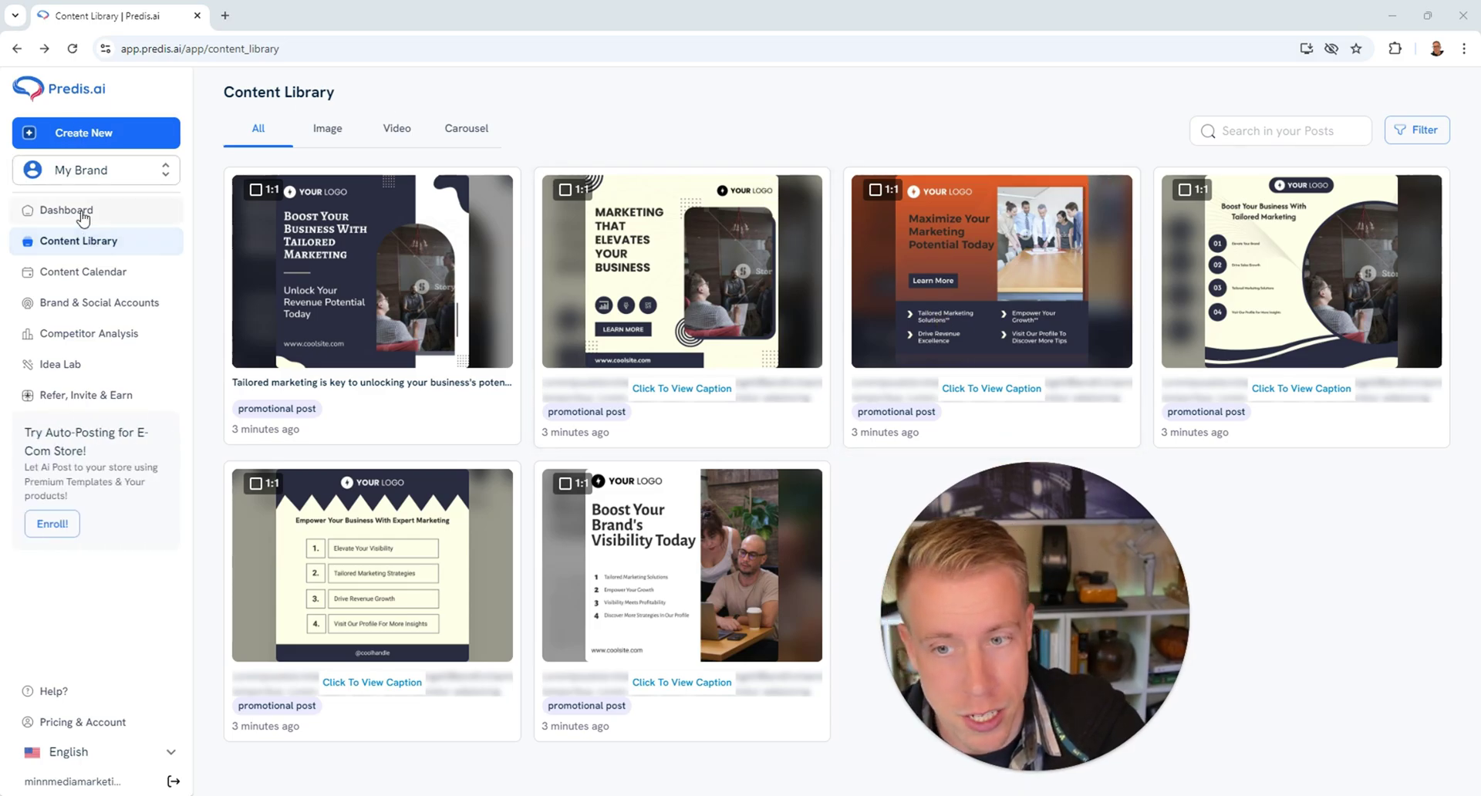
pyautogui.click(80, 273)
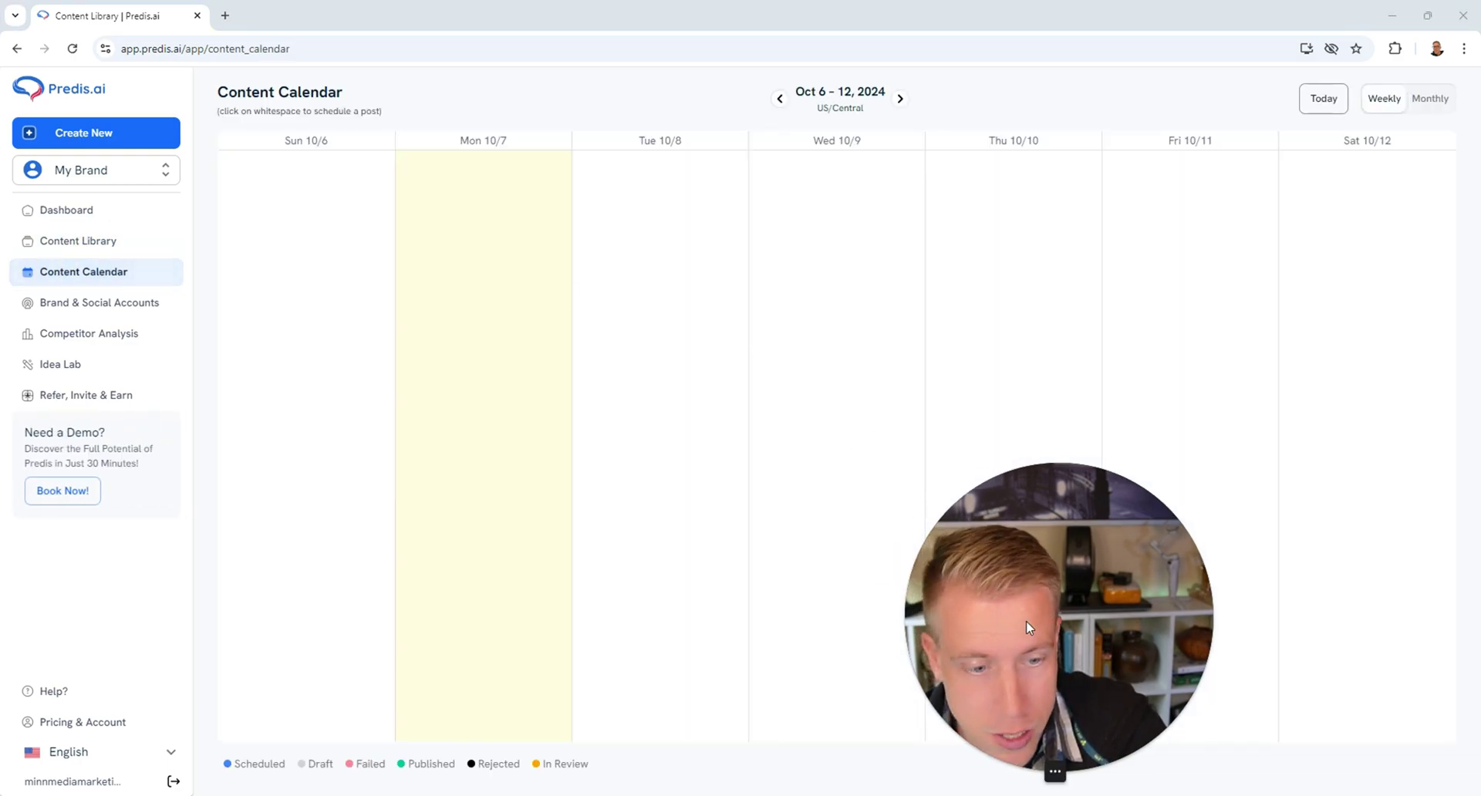
pyautogui.moveTo(1026, 620); pyautogui.dragTo(1211, 620)
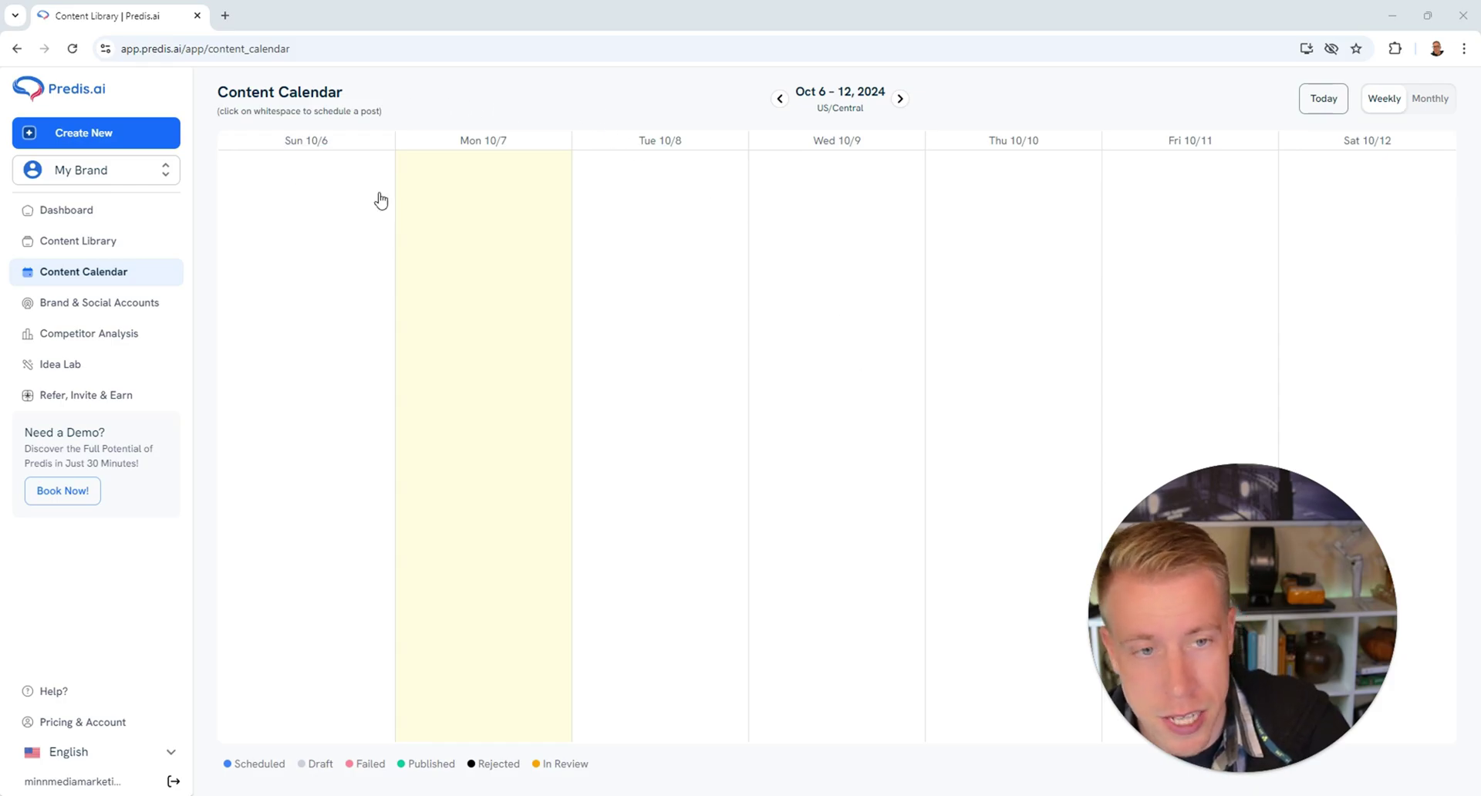
pyautogui.click(668, 294)
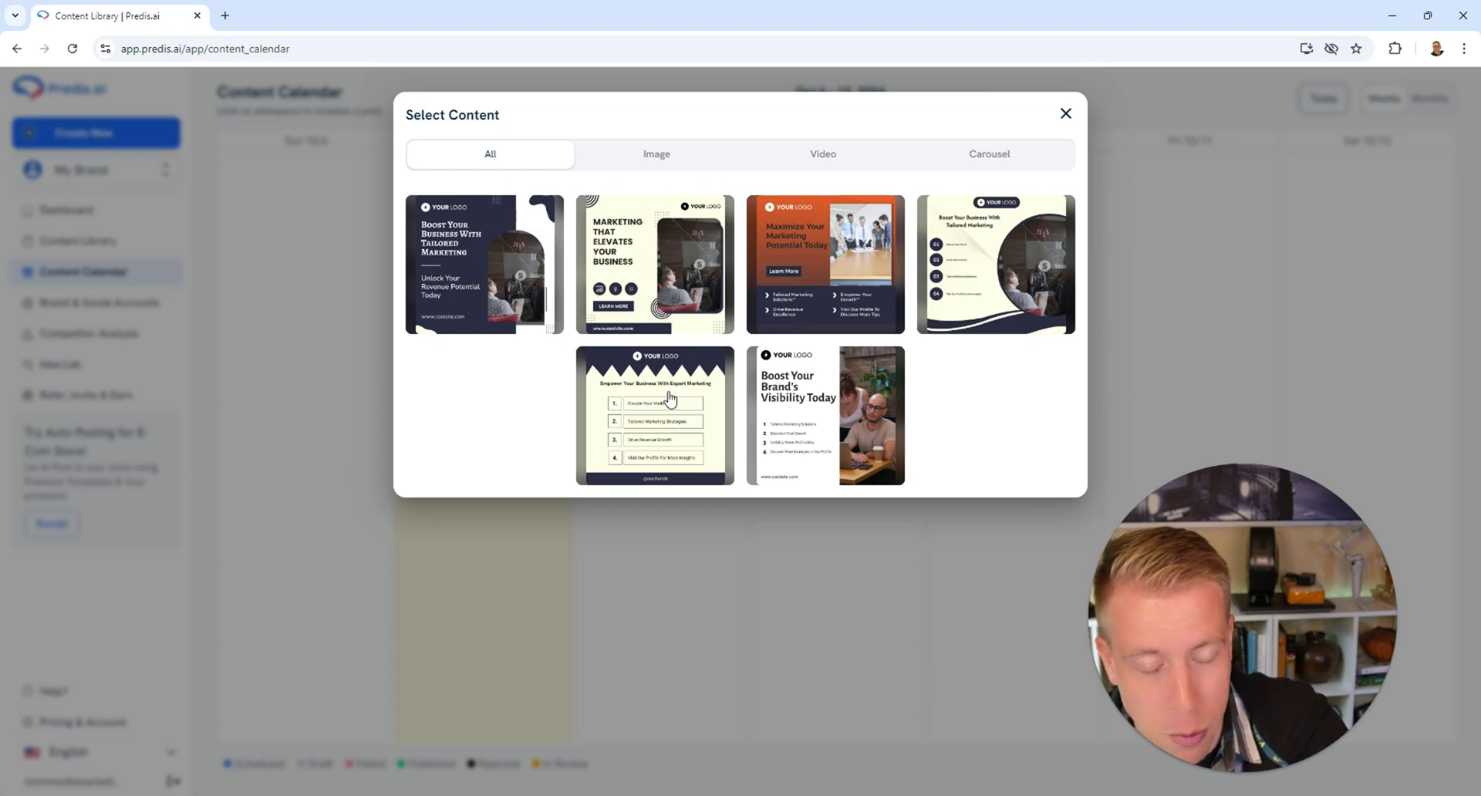
pyautogui.click(1065, 115)
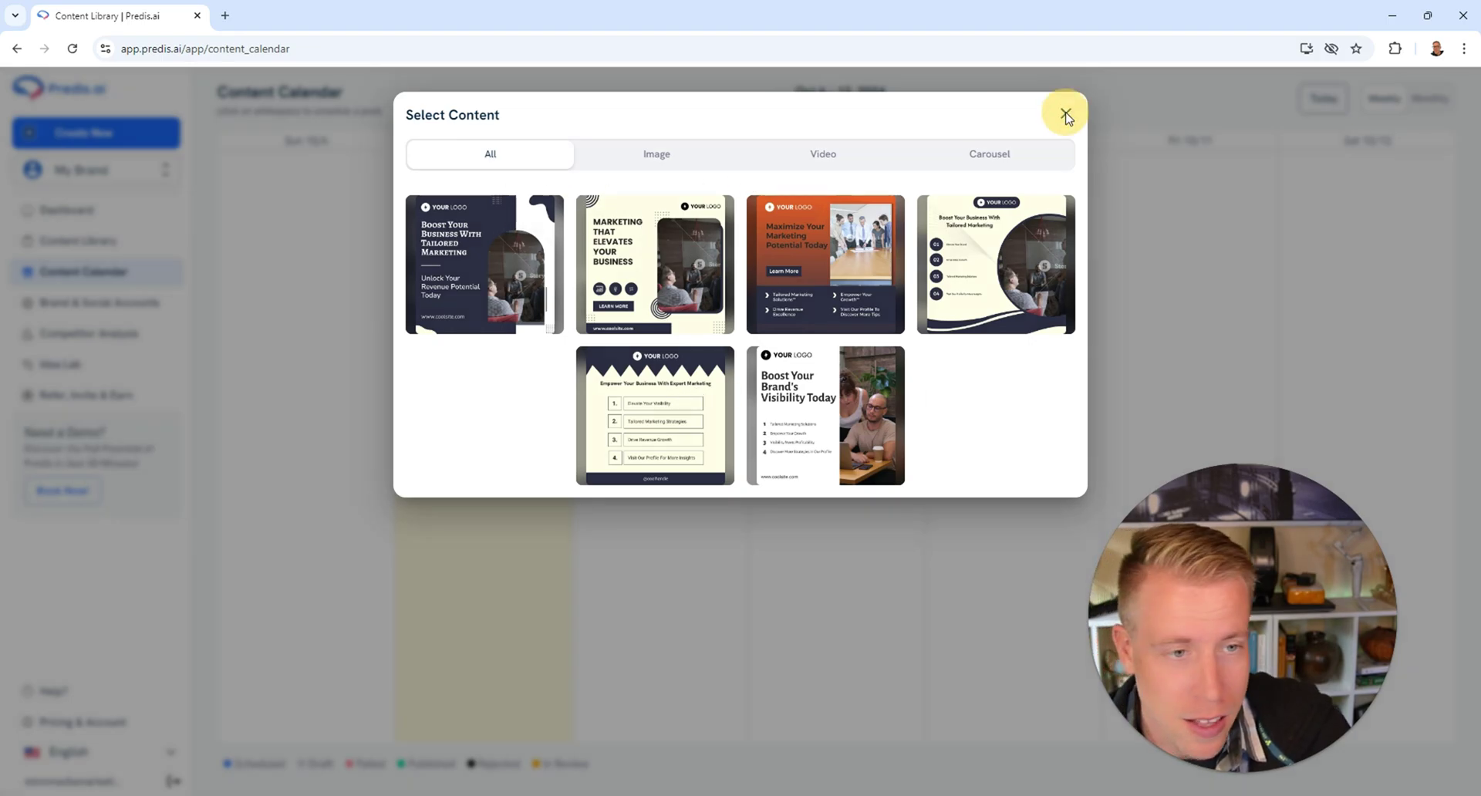
# Open the Brand & Social Accounts page listing the platforms available to link
pyautogui.moveTo(1255, 779)
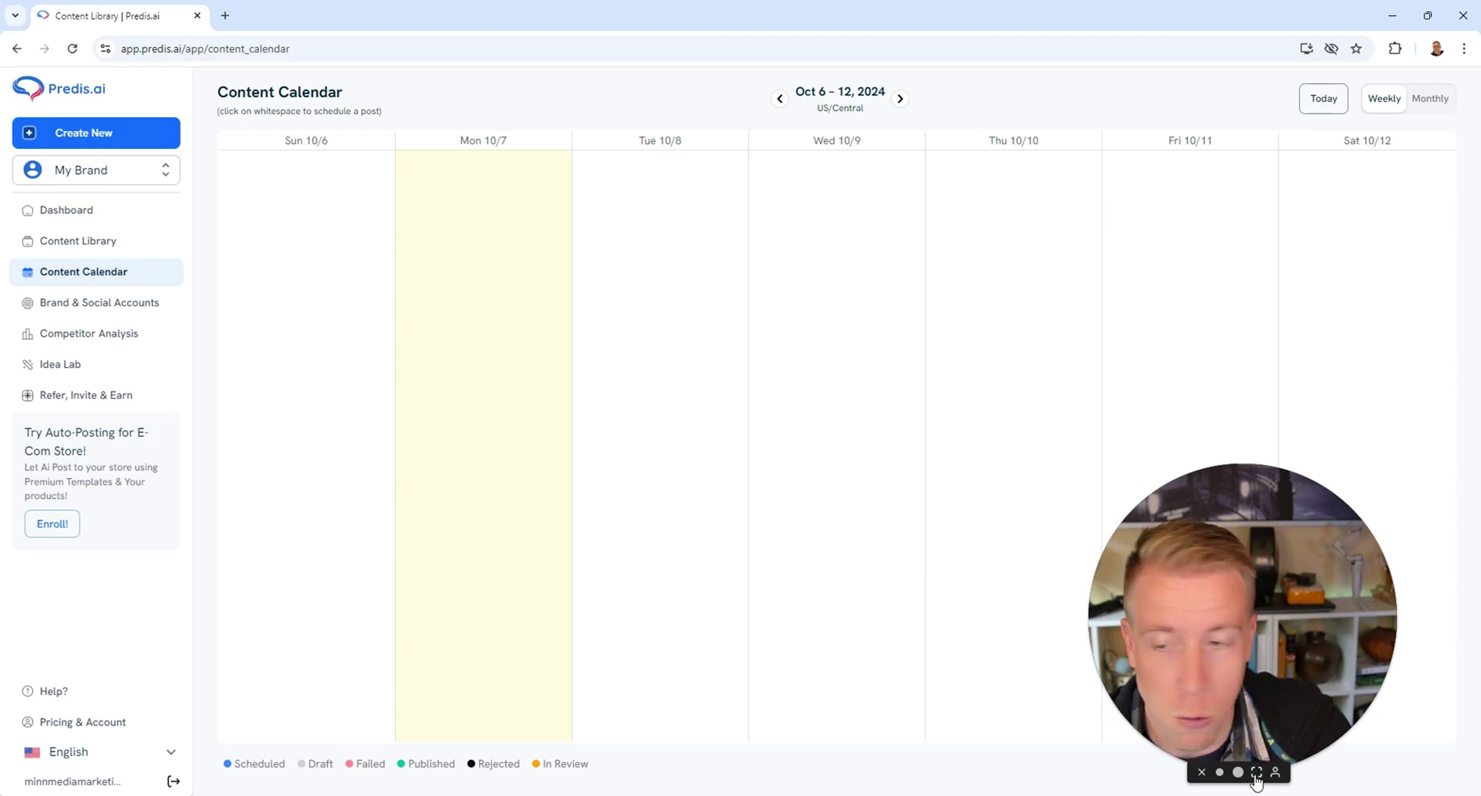
pyautogui.moveTo(1249, 668); pyautogui.dragTo(1164, 528)
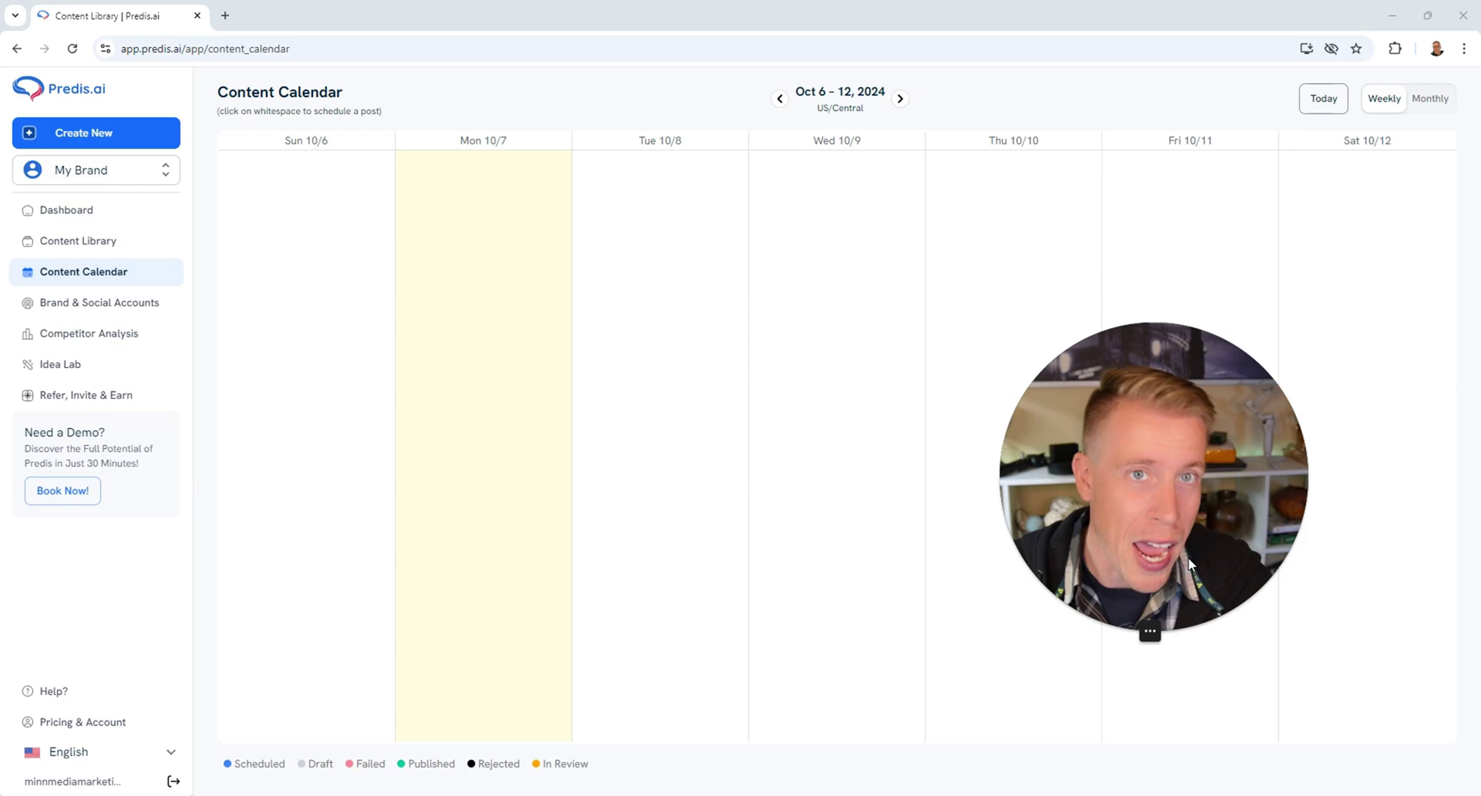
pyautogui.moveTo(1196, 567); pyautogui.dragTo(1274, 656)
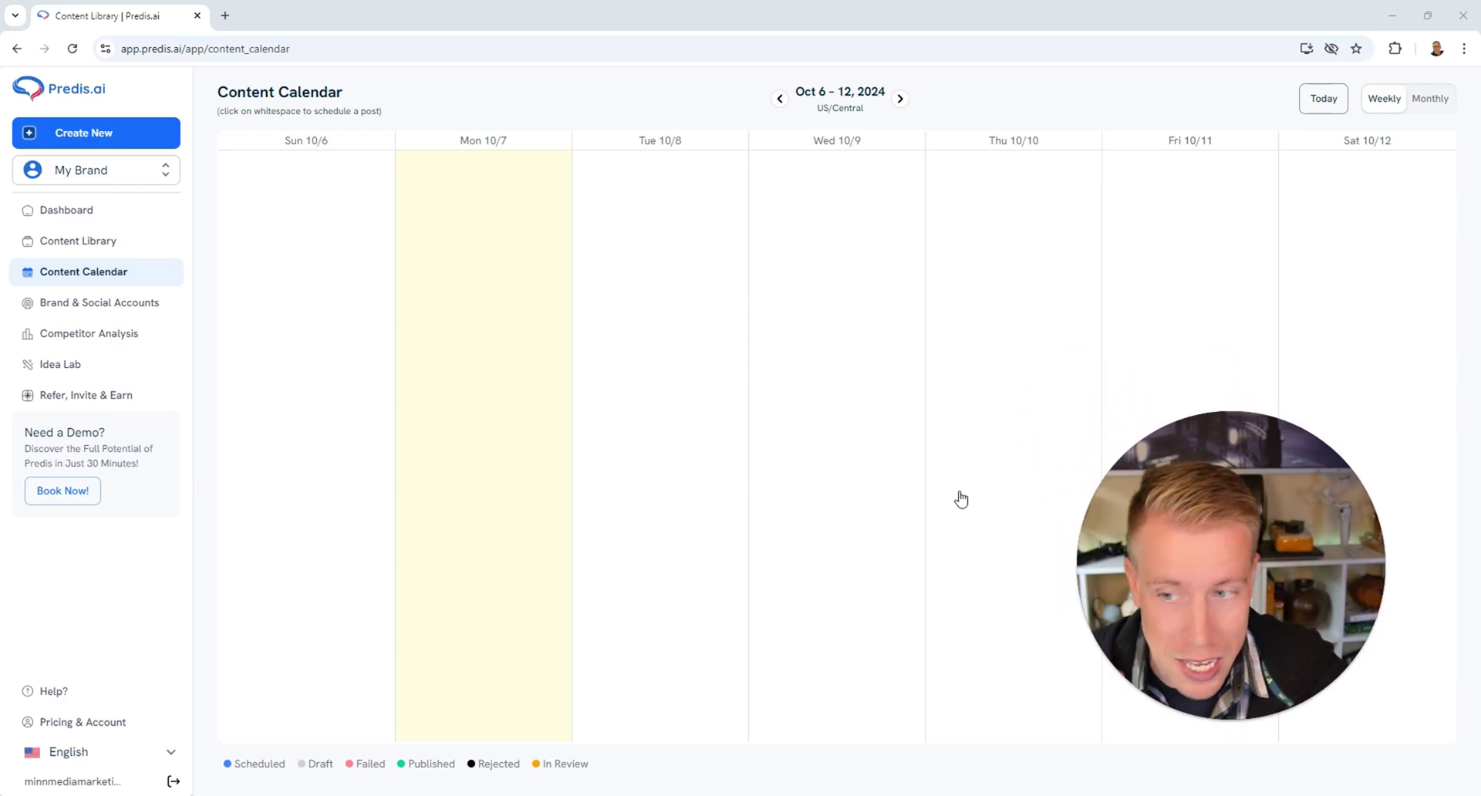
pyautogui.click(137, 305)
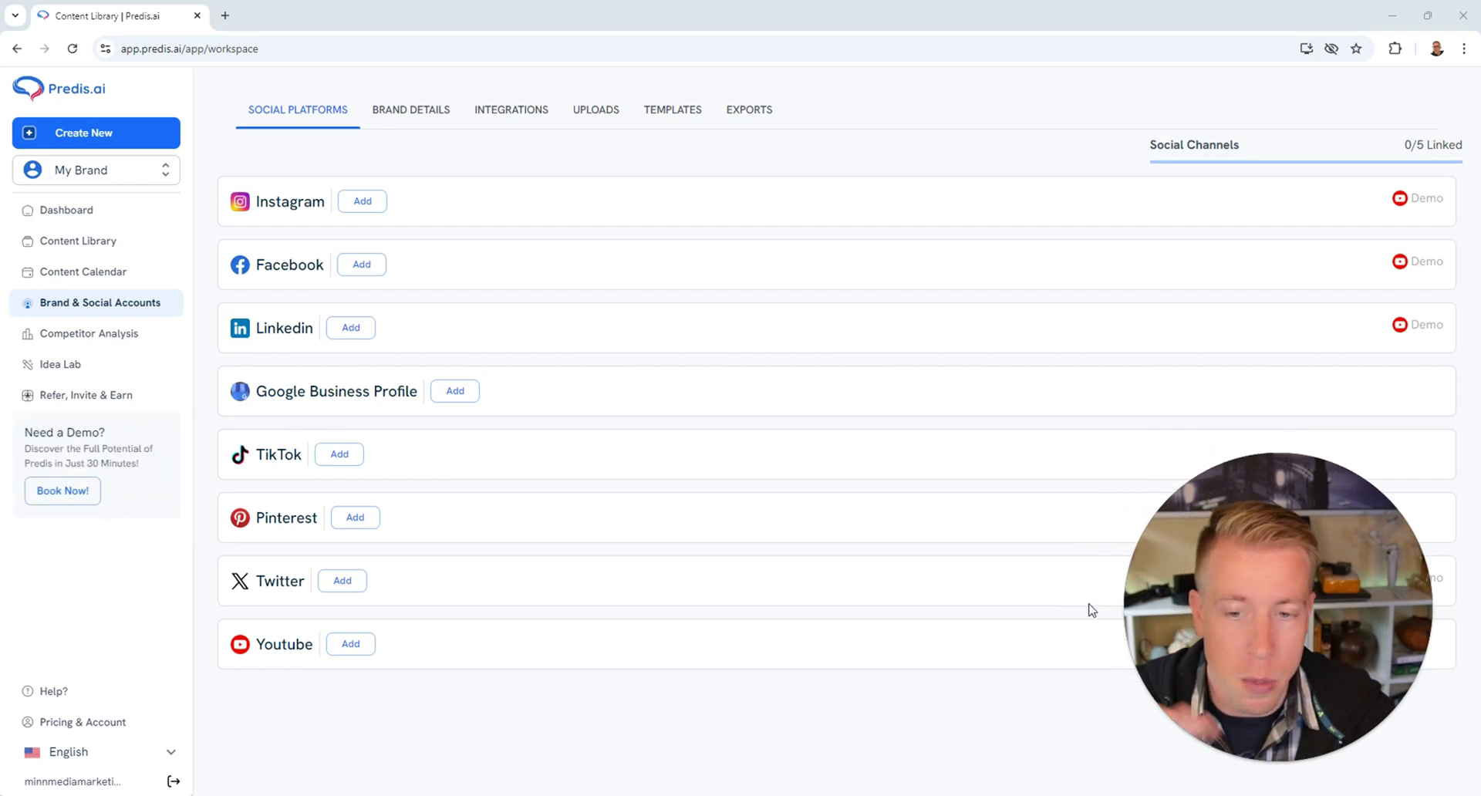
# Browse the Competitor Analysis page and dismiss the Add Competitors prompt without adding any
pyautogui.click(125, 341)
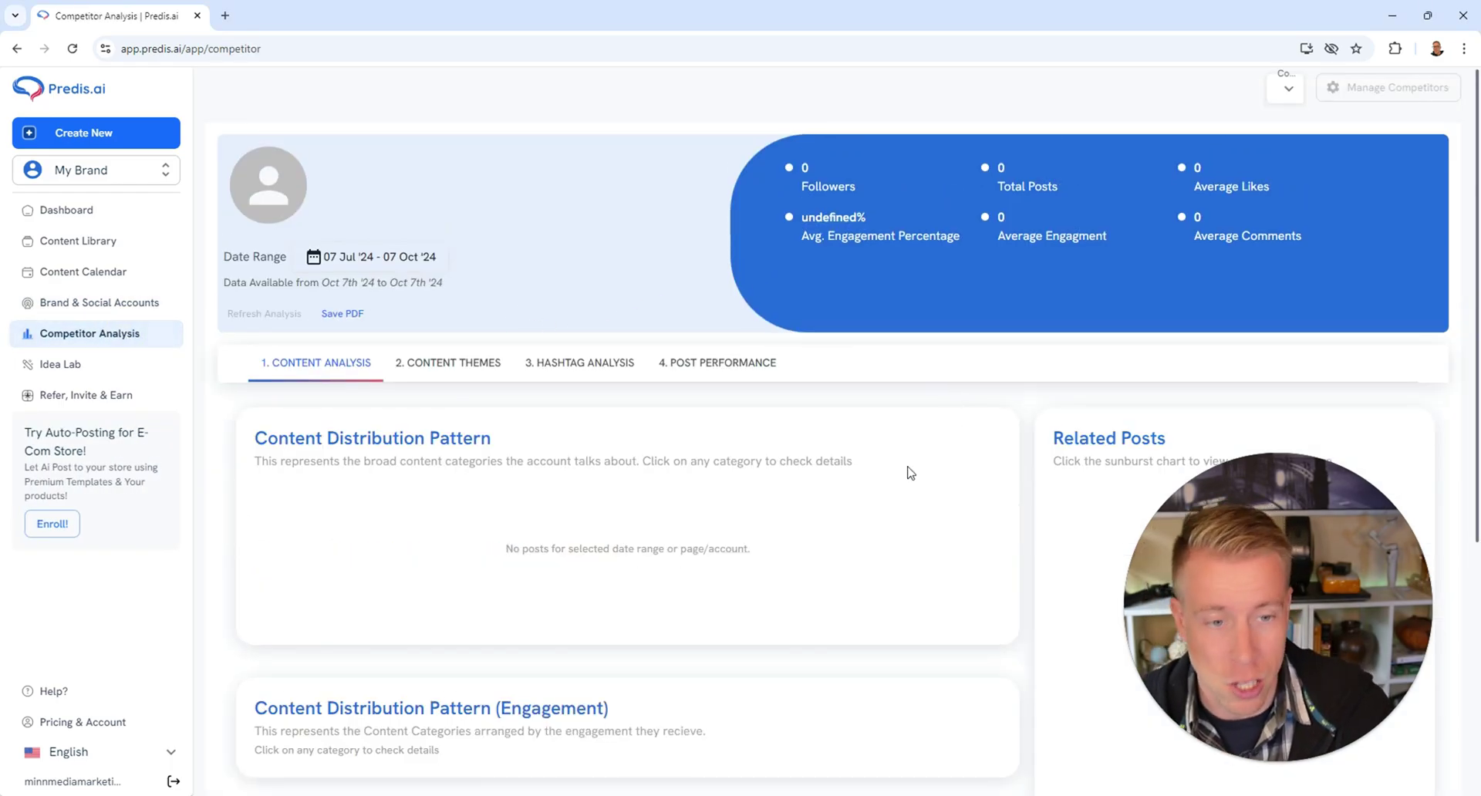
pyautogui.scroll(-3, 806, 497)
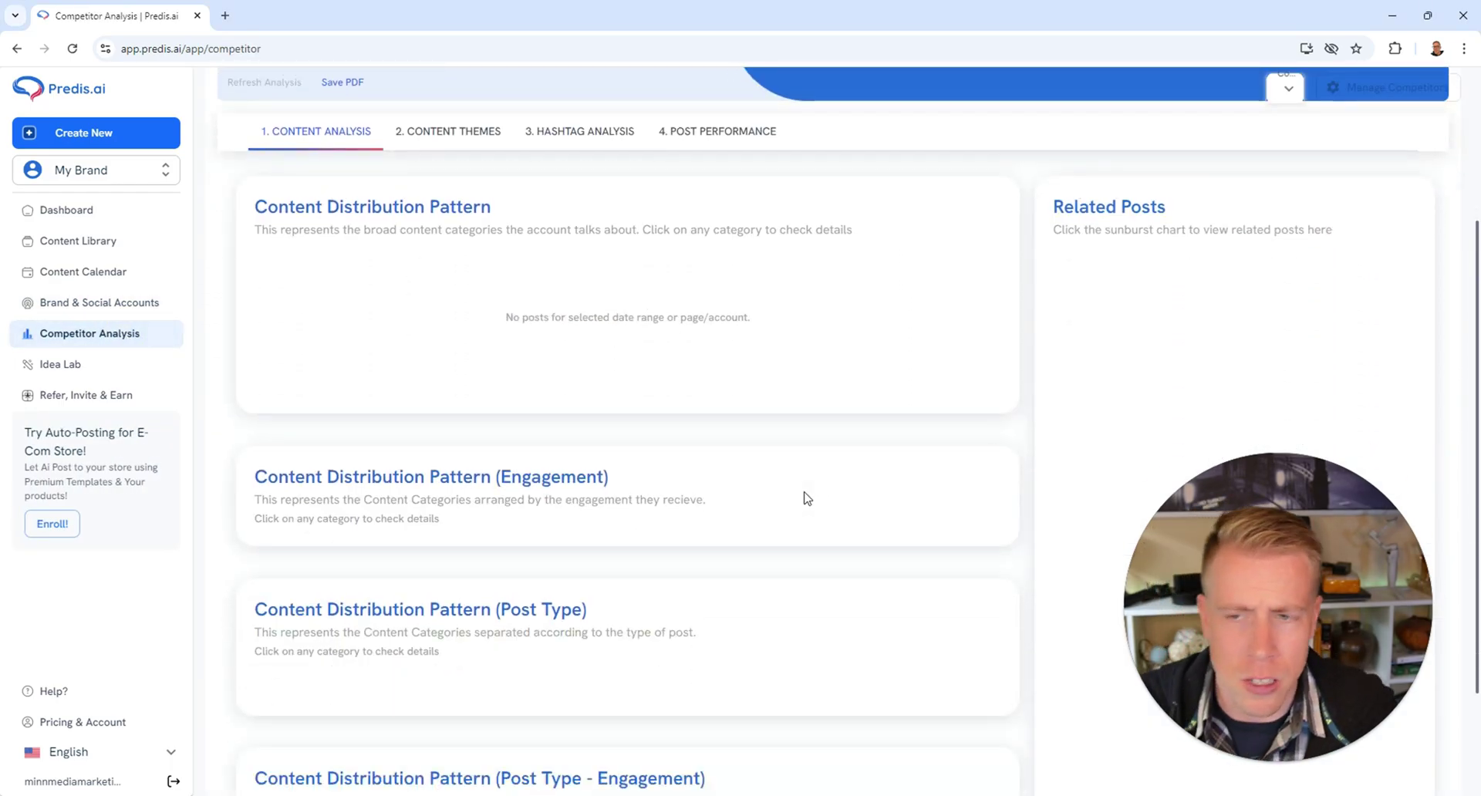
pyautogui.scroll(-2, 806, 498)
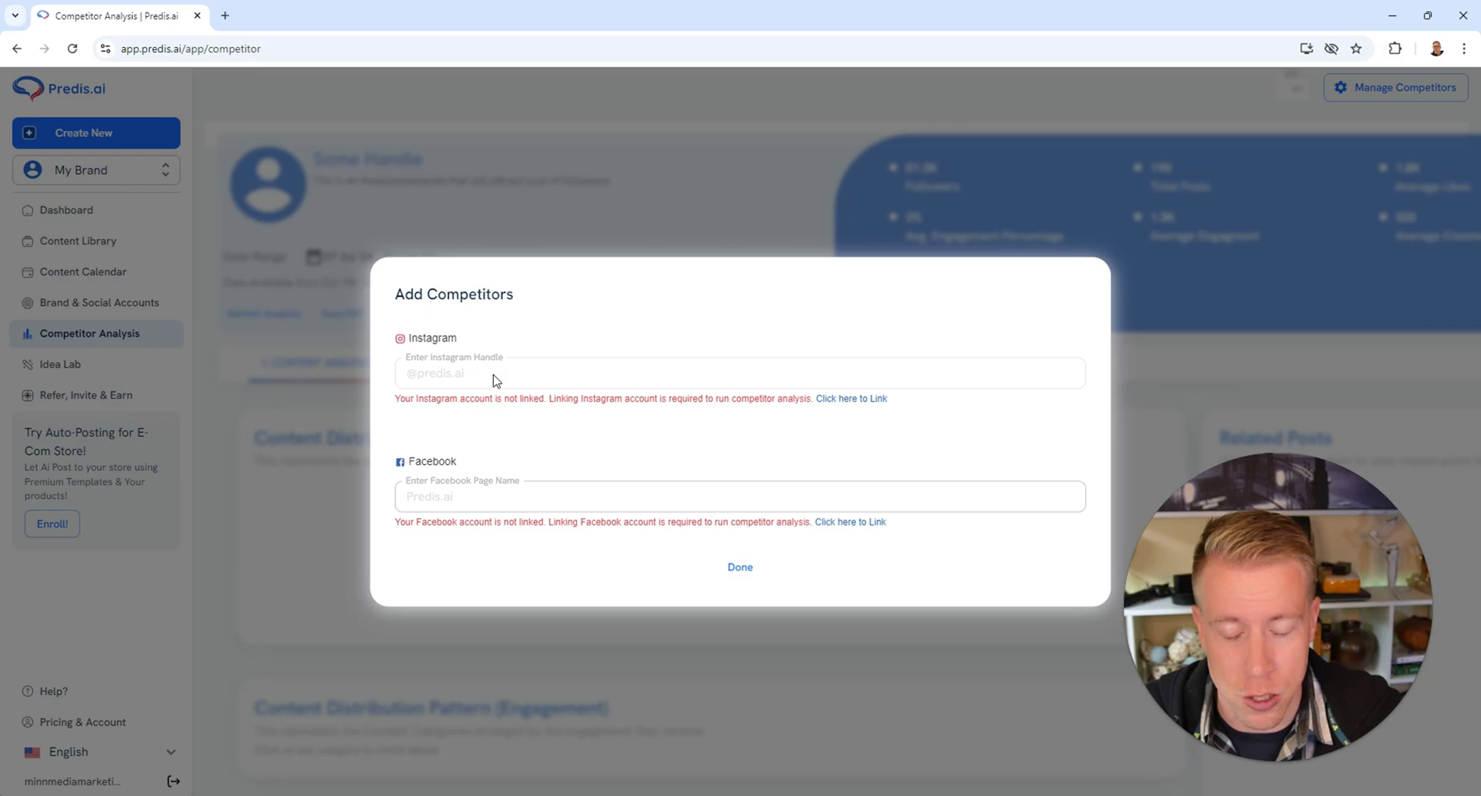
pyautogui.click(741, 573)
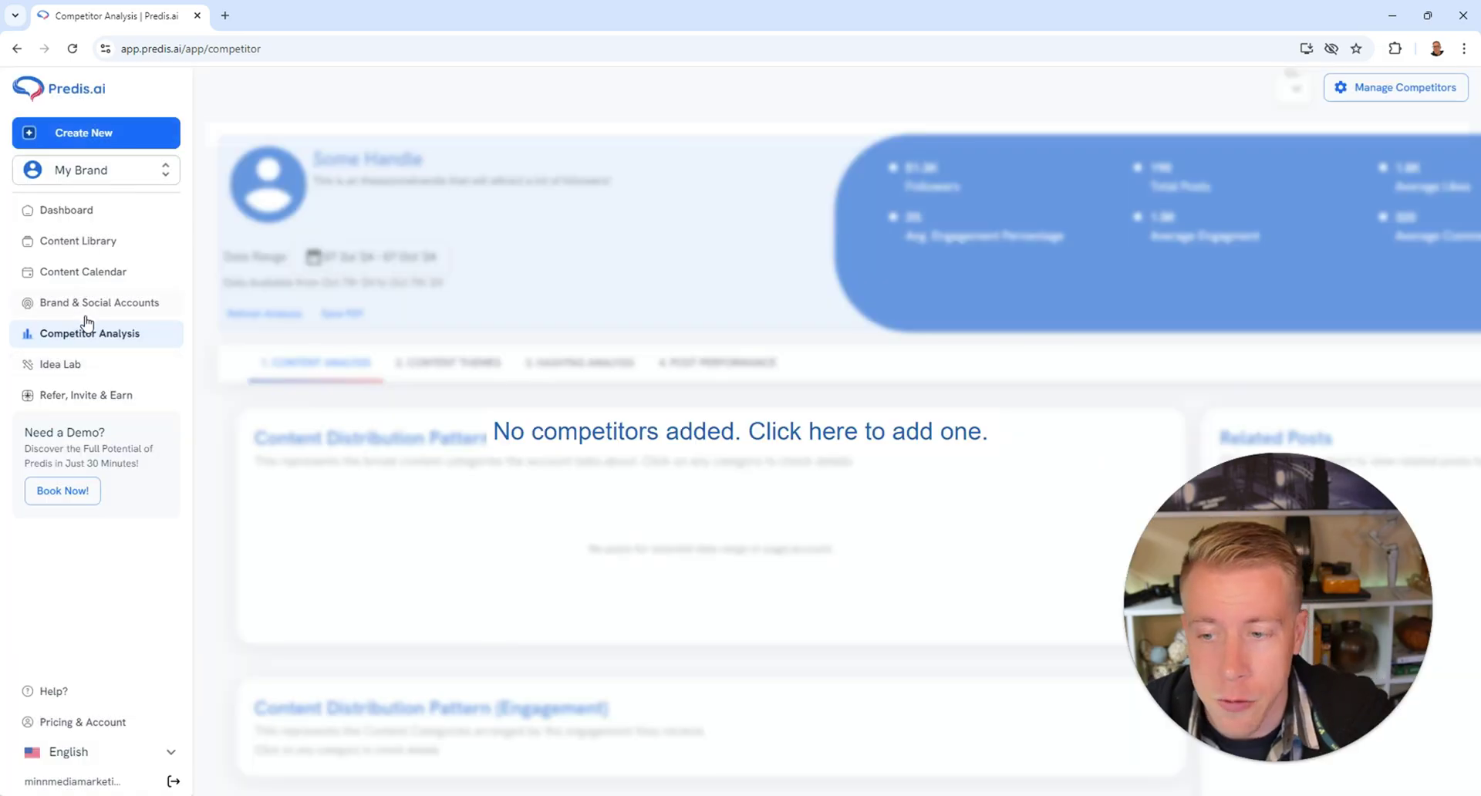
# Visit the Idea Lab chat page, then go back to the Dashboard
pyautogui.click(75, 373)
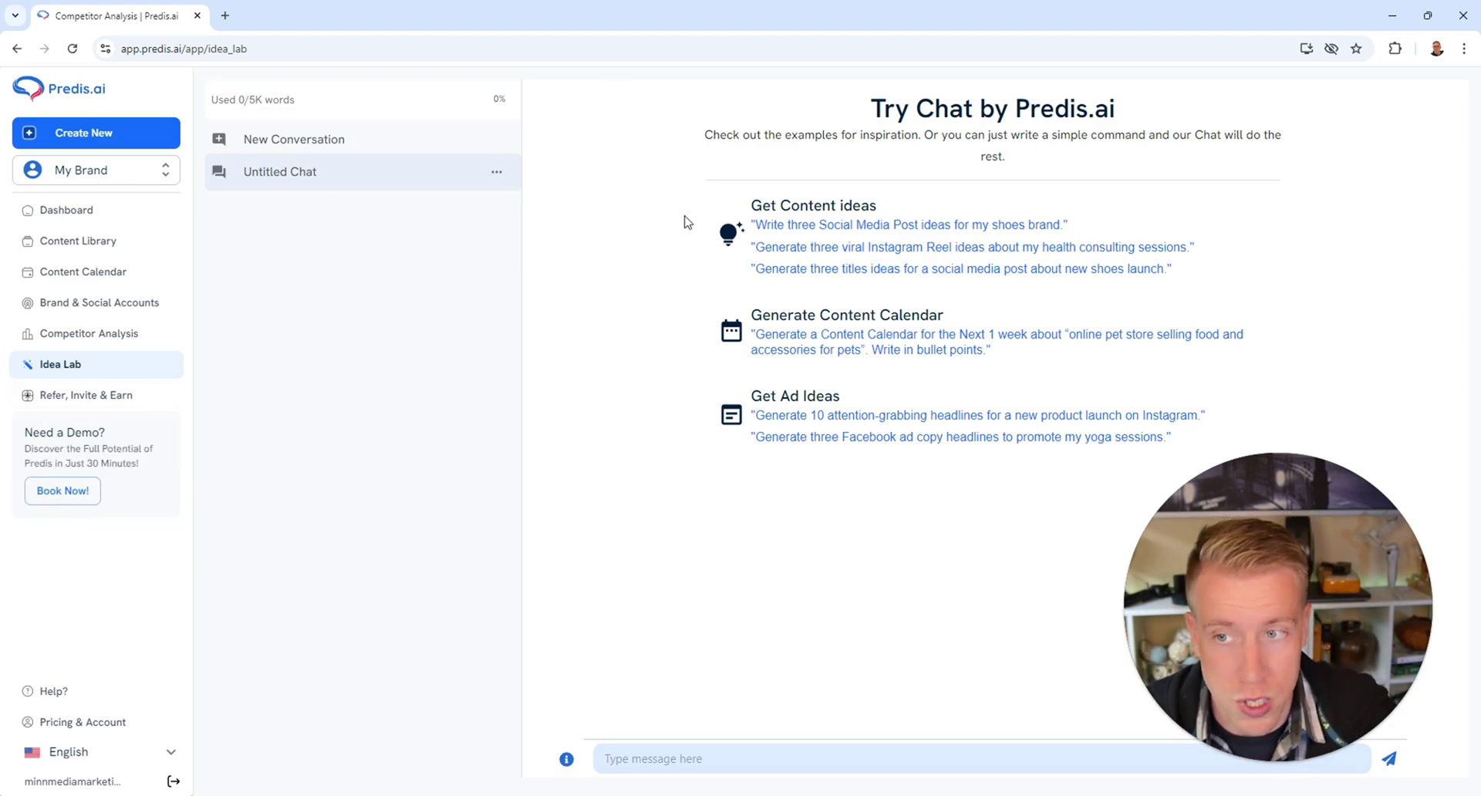
pyautogui.click(28, 50)
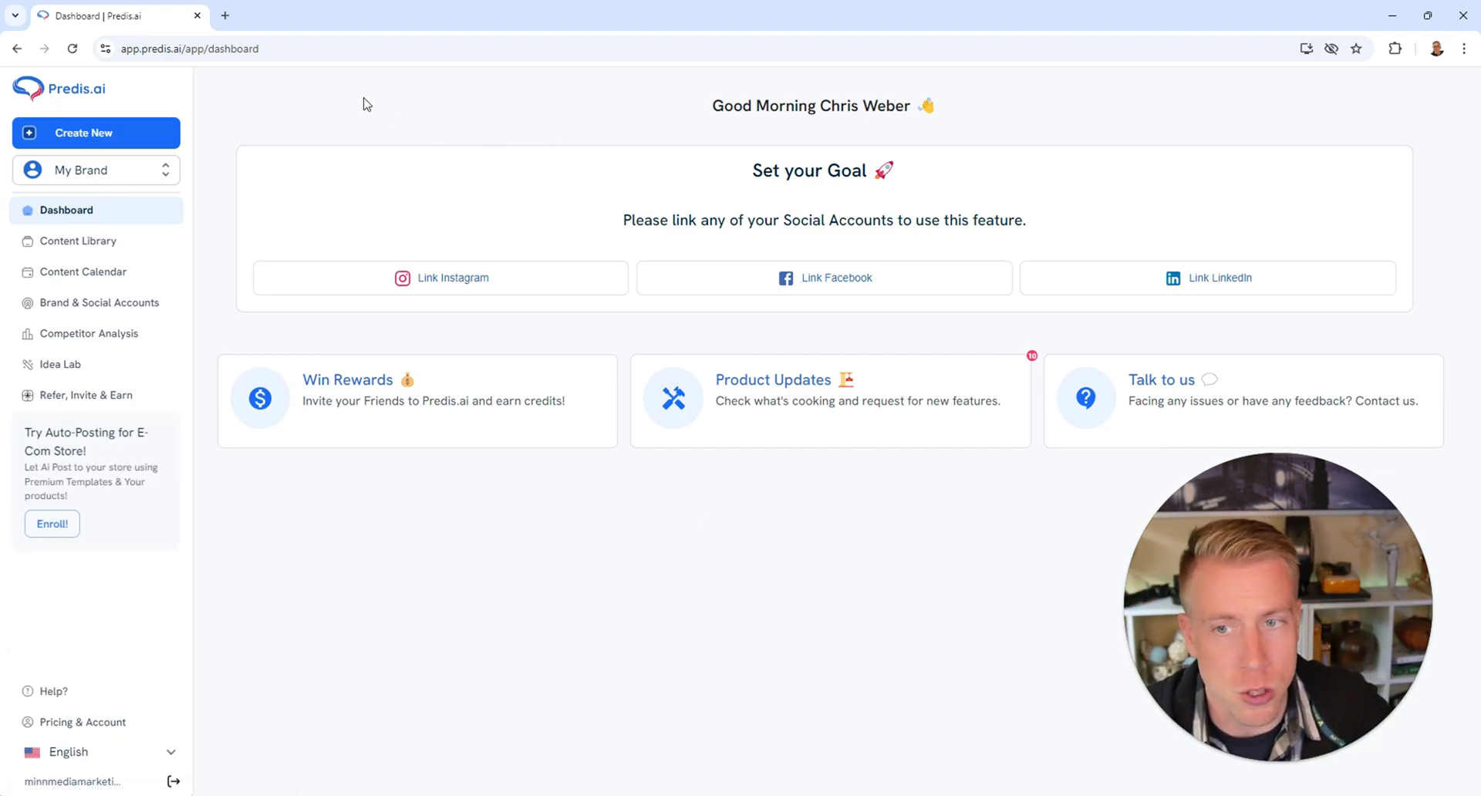
# Review the plan prices with Pay Annually billing and return to the Create new post page
pyautogui.click(68, 133)
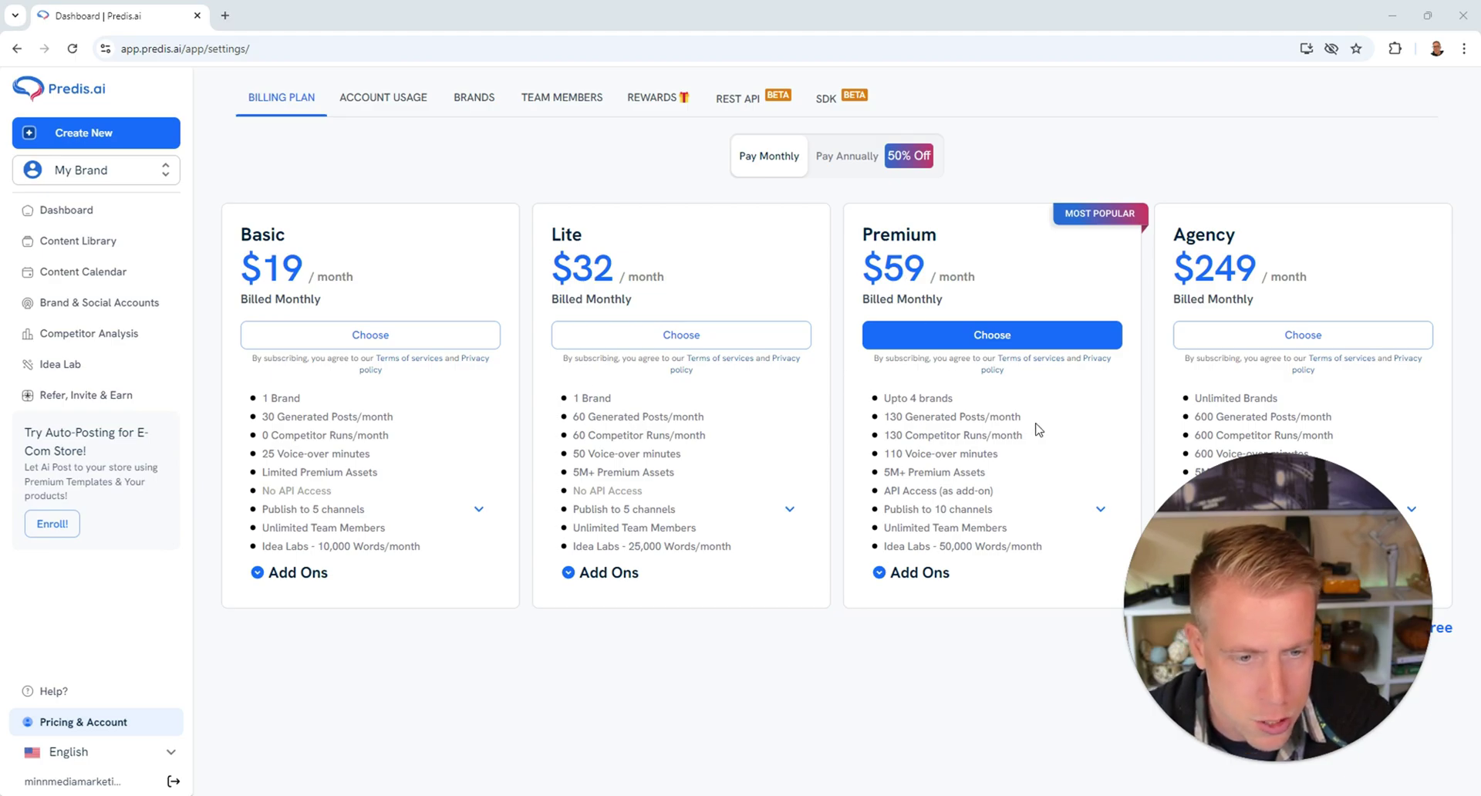
pyautogui.click(858, 158)
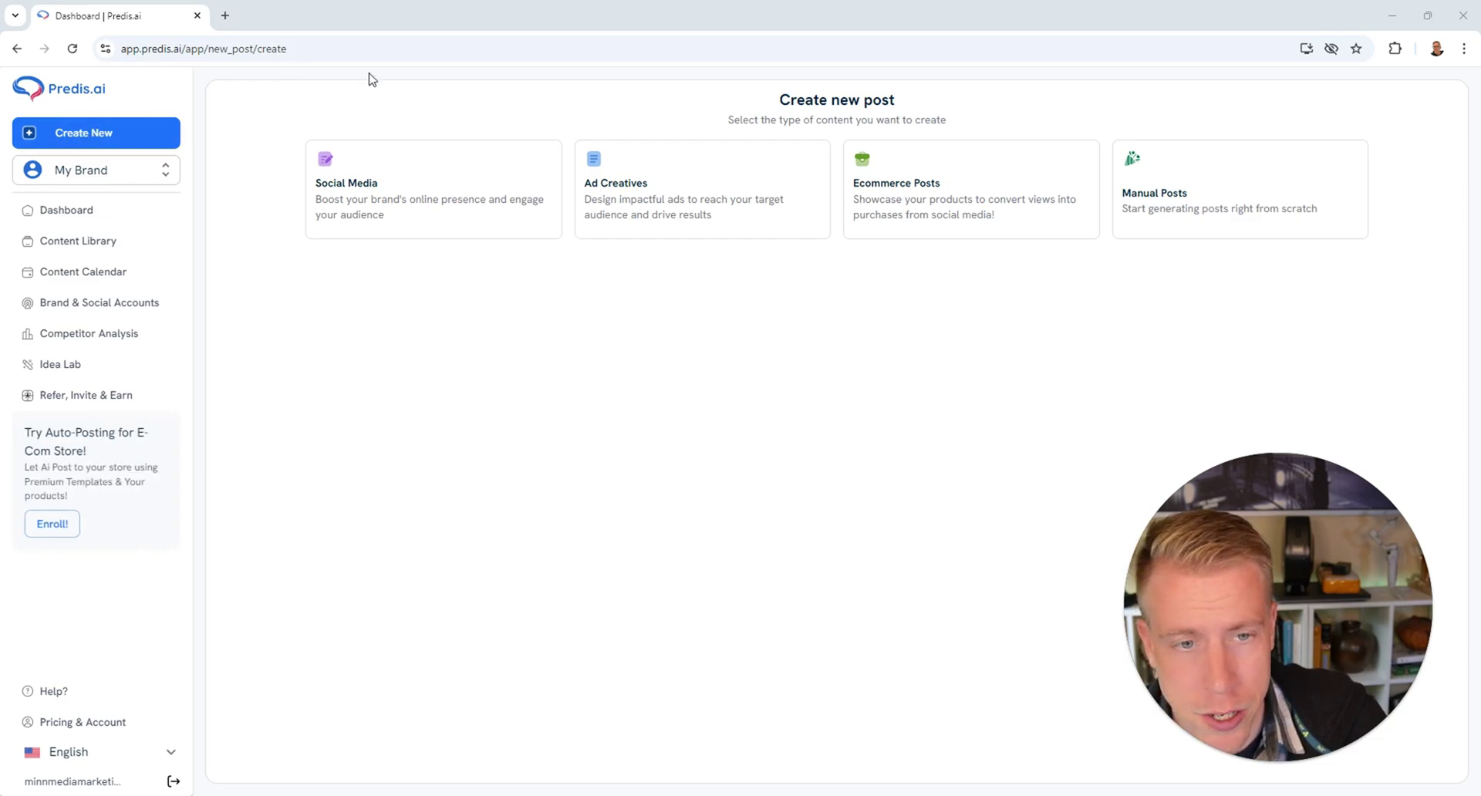
# Generate a square single-image ad creative from the description 'I need this post to help sell marketing to small businesses.'
pyautogui.click(690, 204)
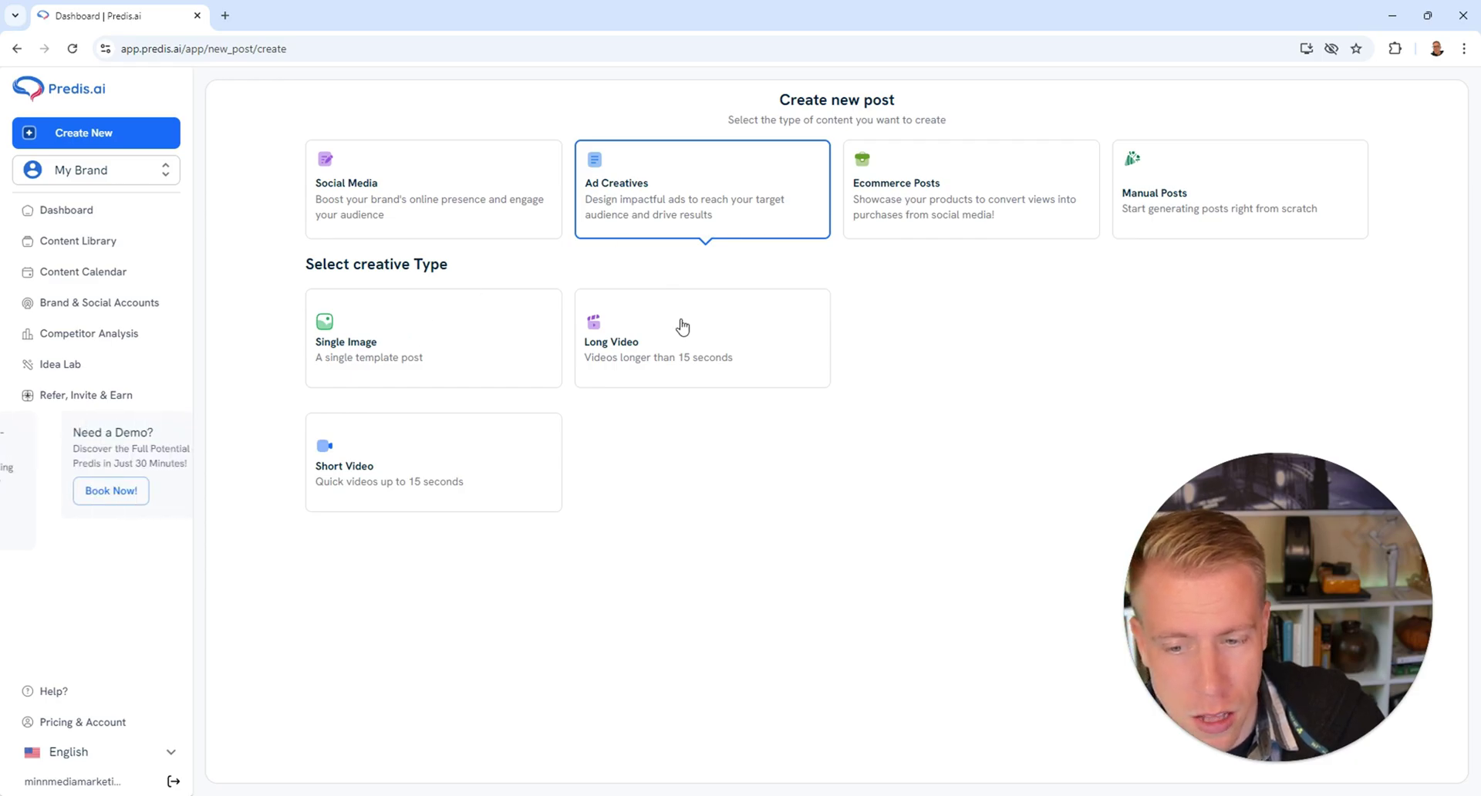
pyautogui.click(422, 334)
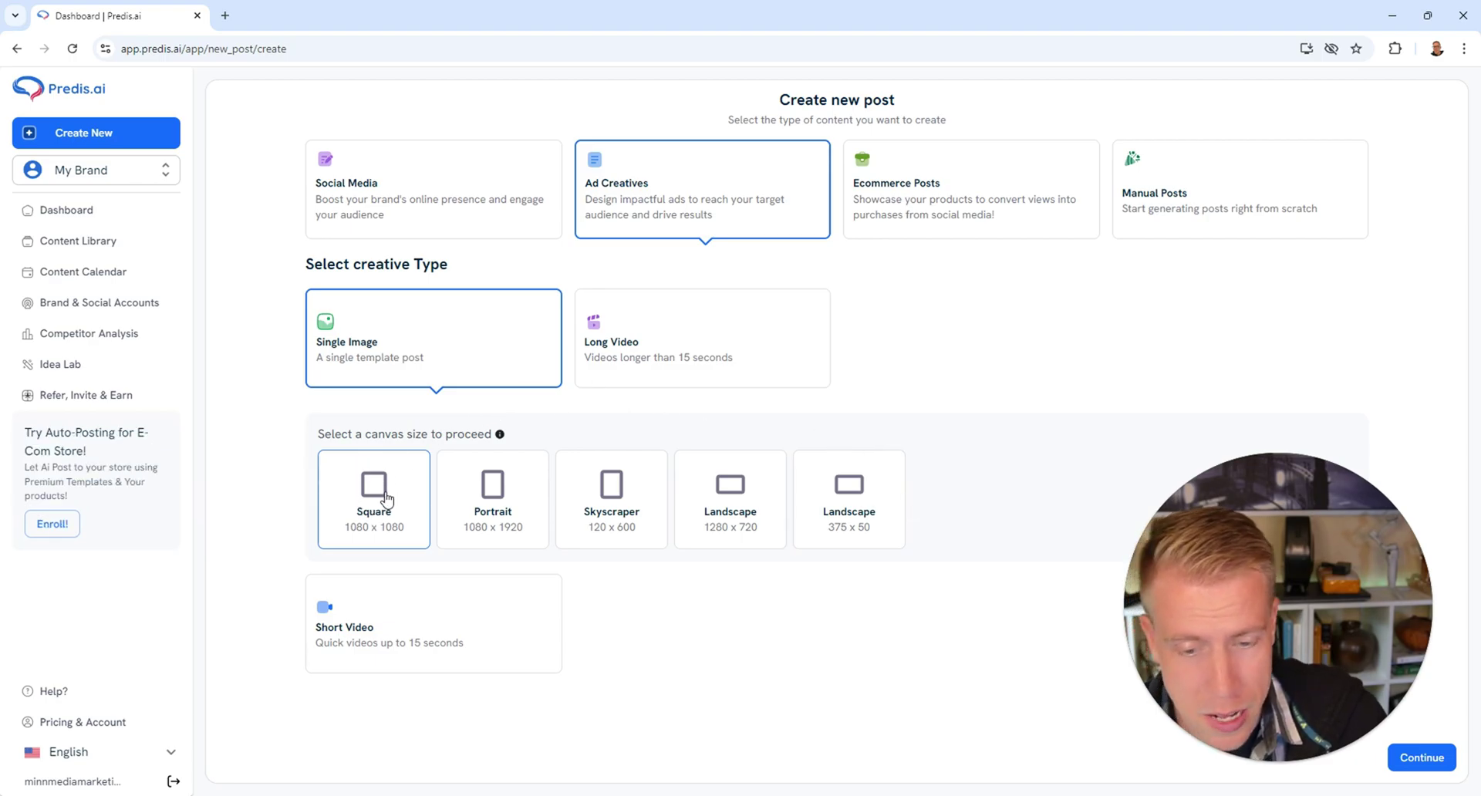
pyautogui.click(1423, 759)
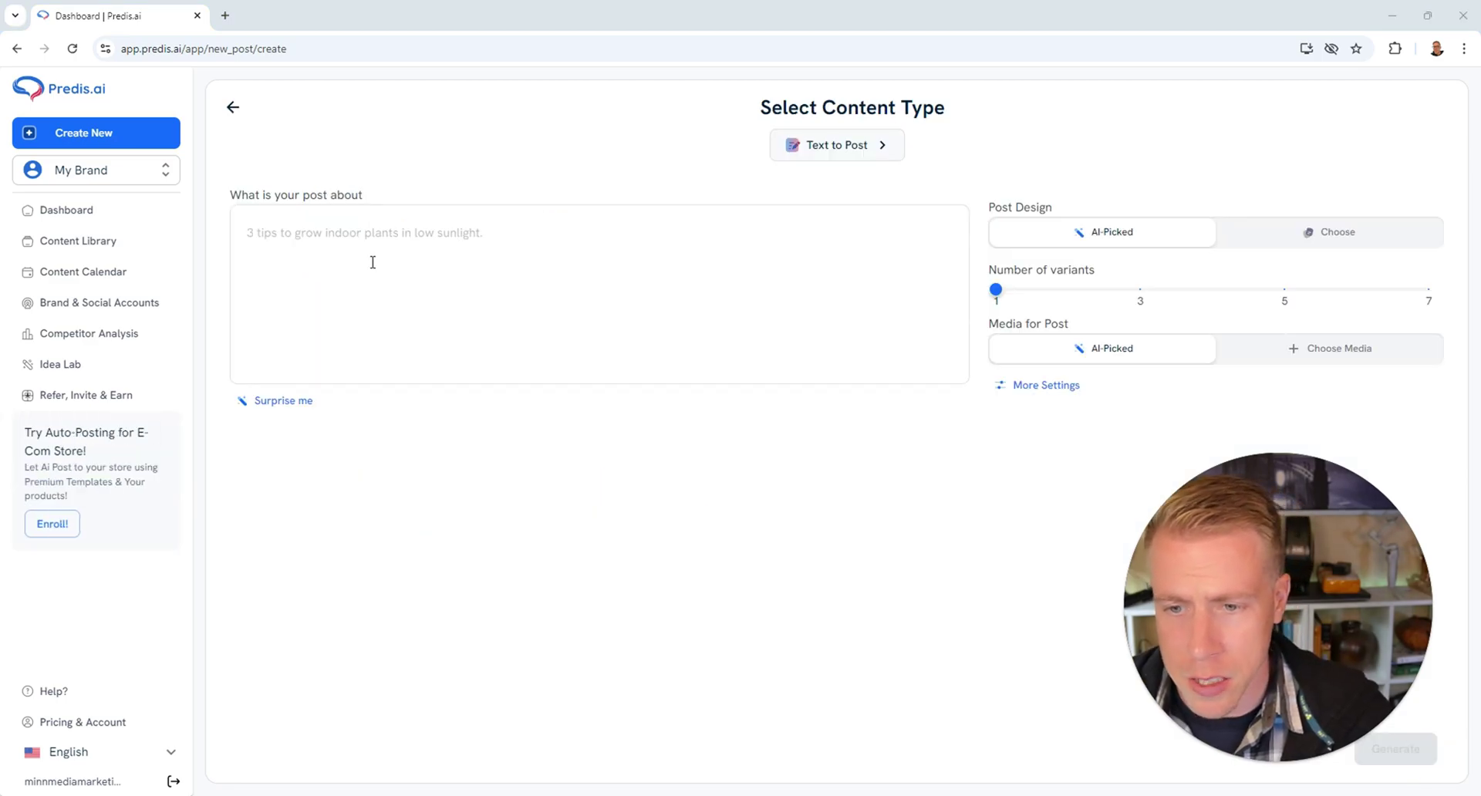
pyautogui.click(372, 262)
pyautogui.write('I ne')
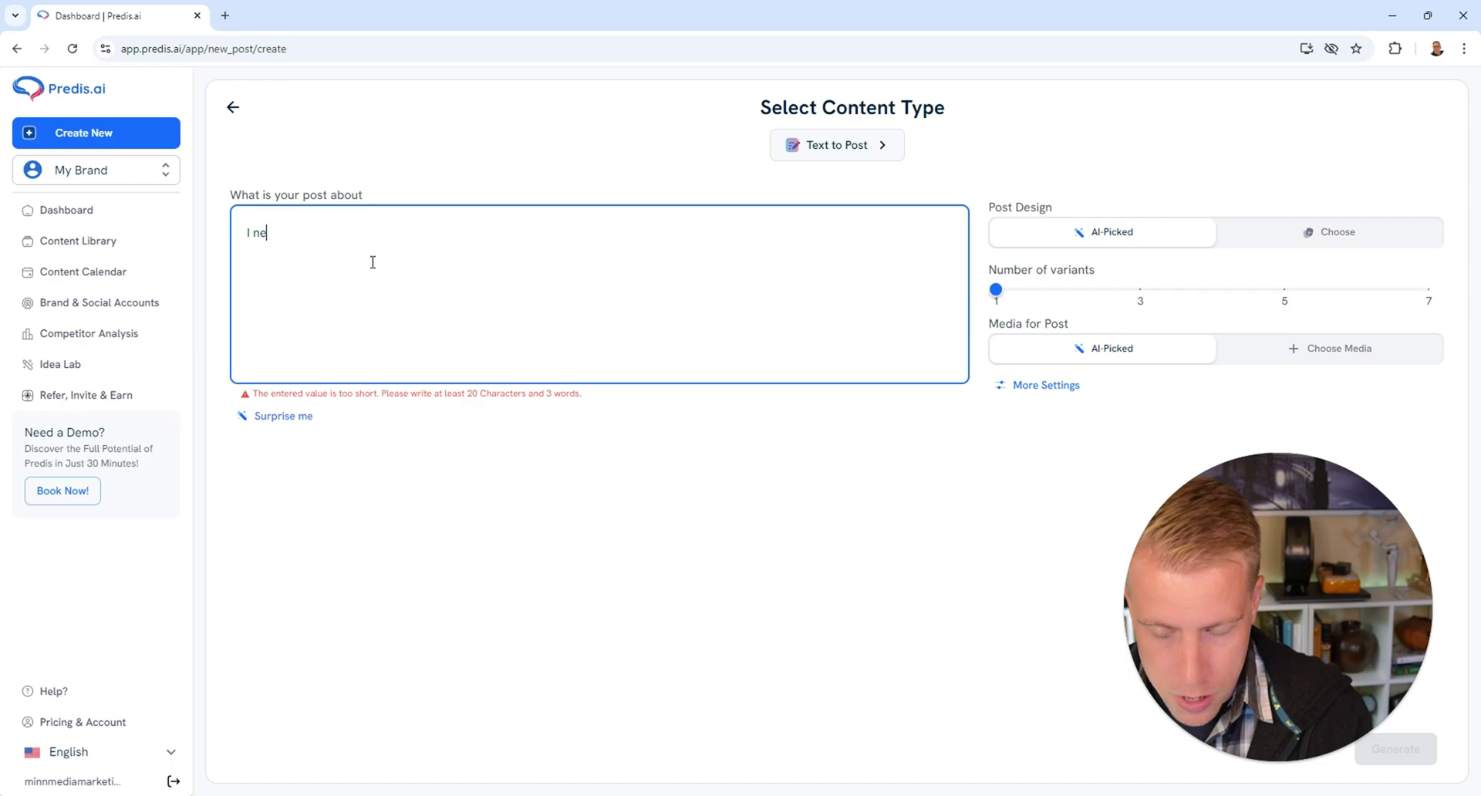
pyautogui.write('ed this post to ')
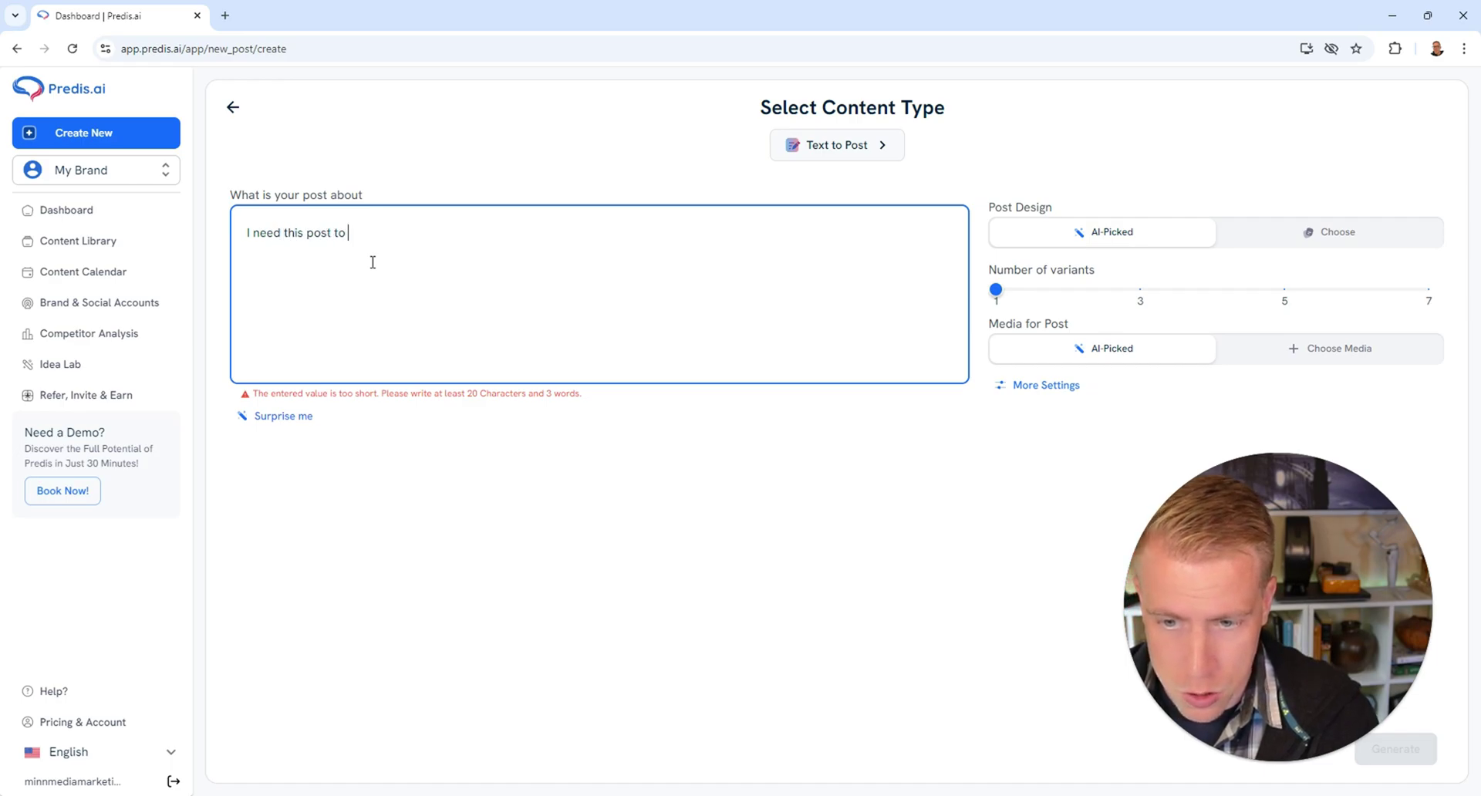
pyautogui.write('help sell market')
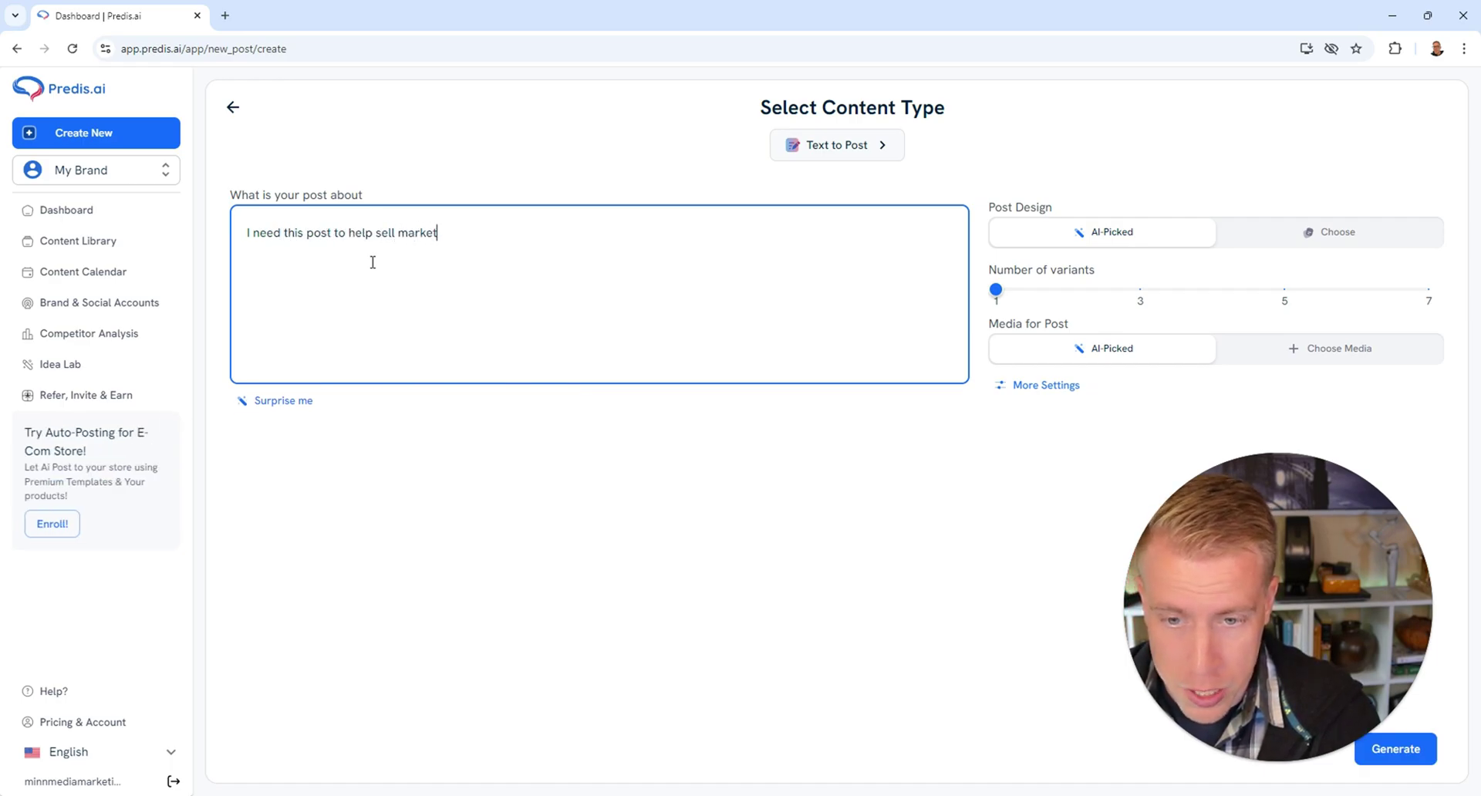
pyautogui.write('ing to small businesses.')
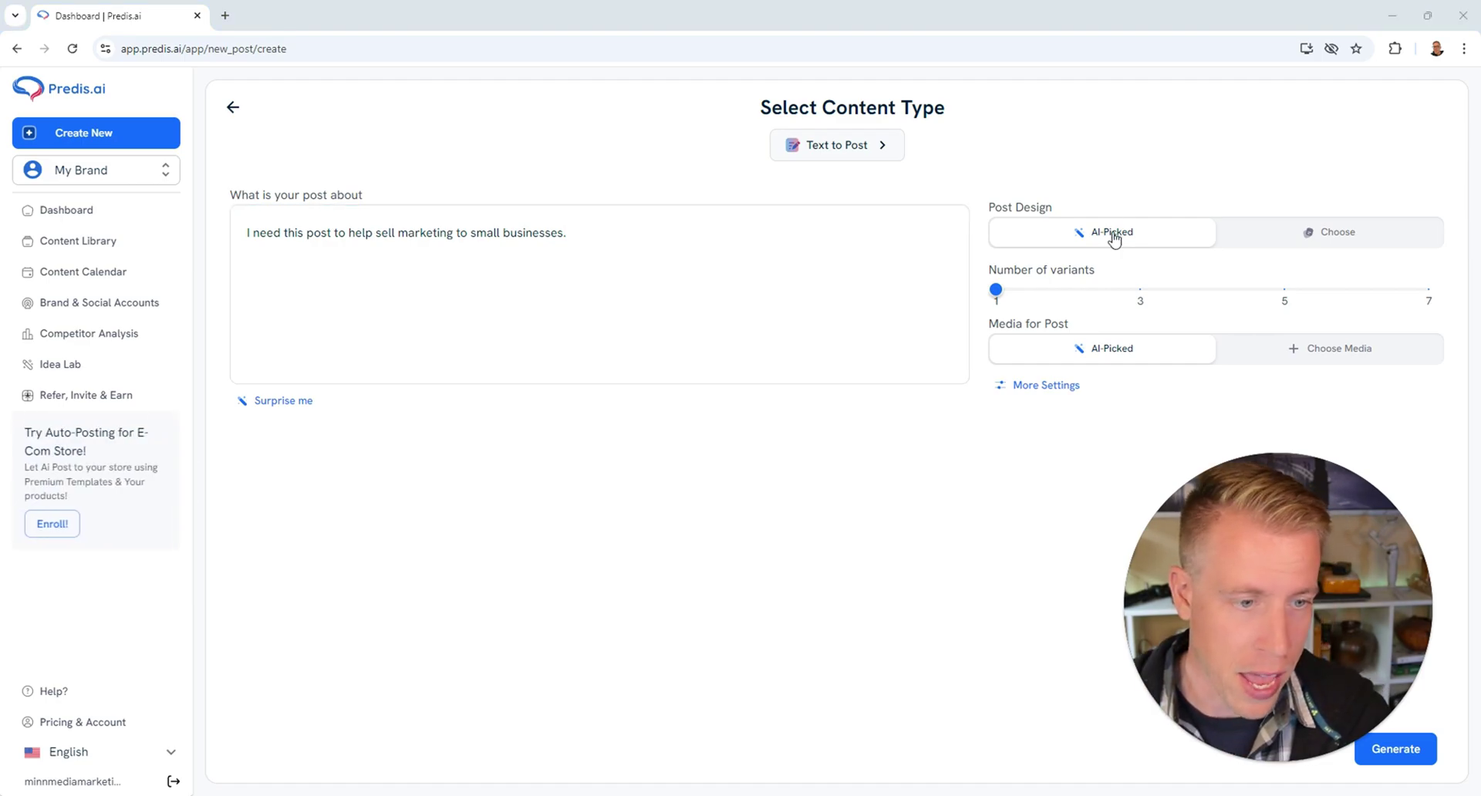
pyautogui.click(1411, 758)
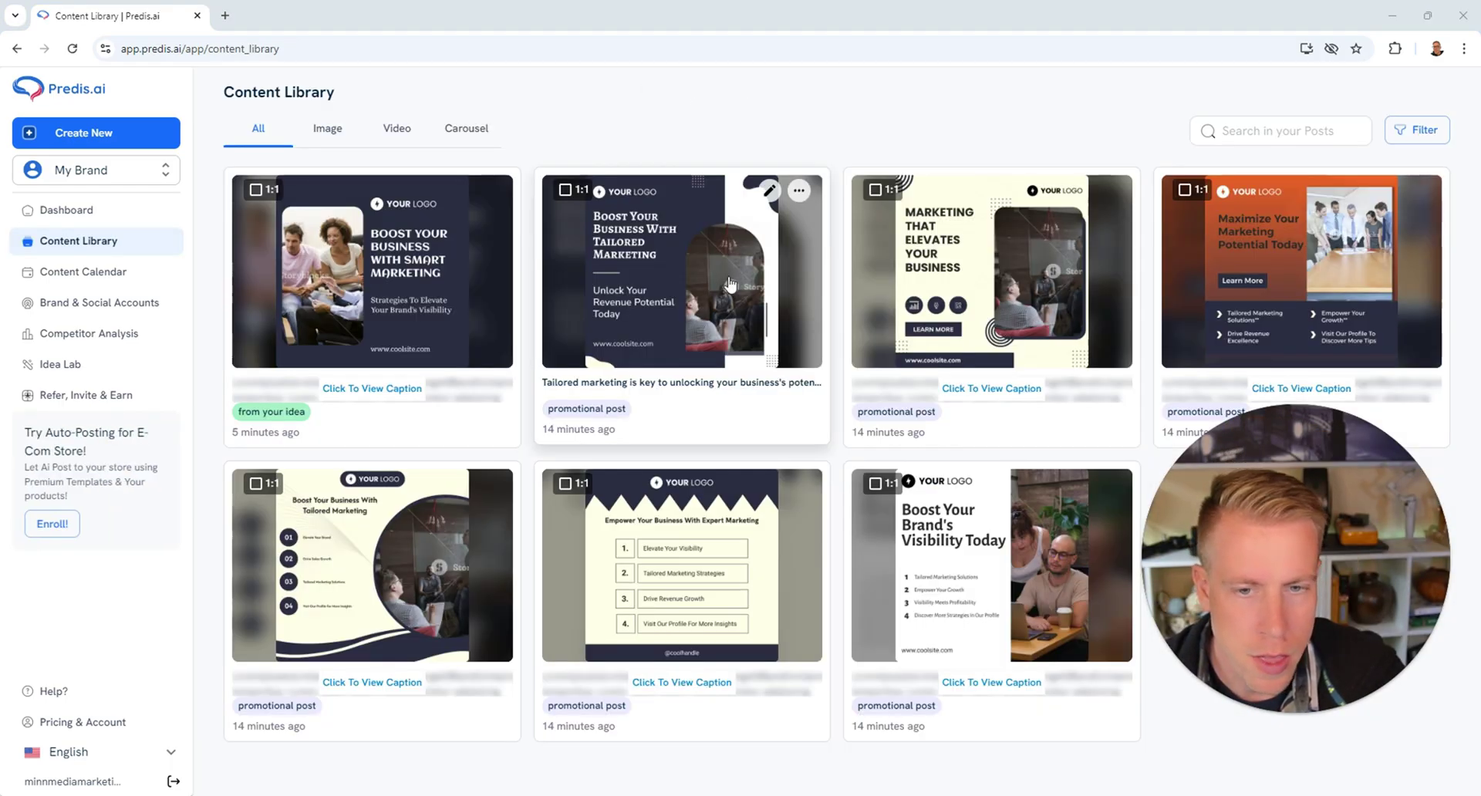
# Read the second post's caption, then pick content to schedule on Wed 10/9 in the Content Calendar
pyautogui.click(730, 284)
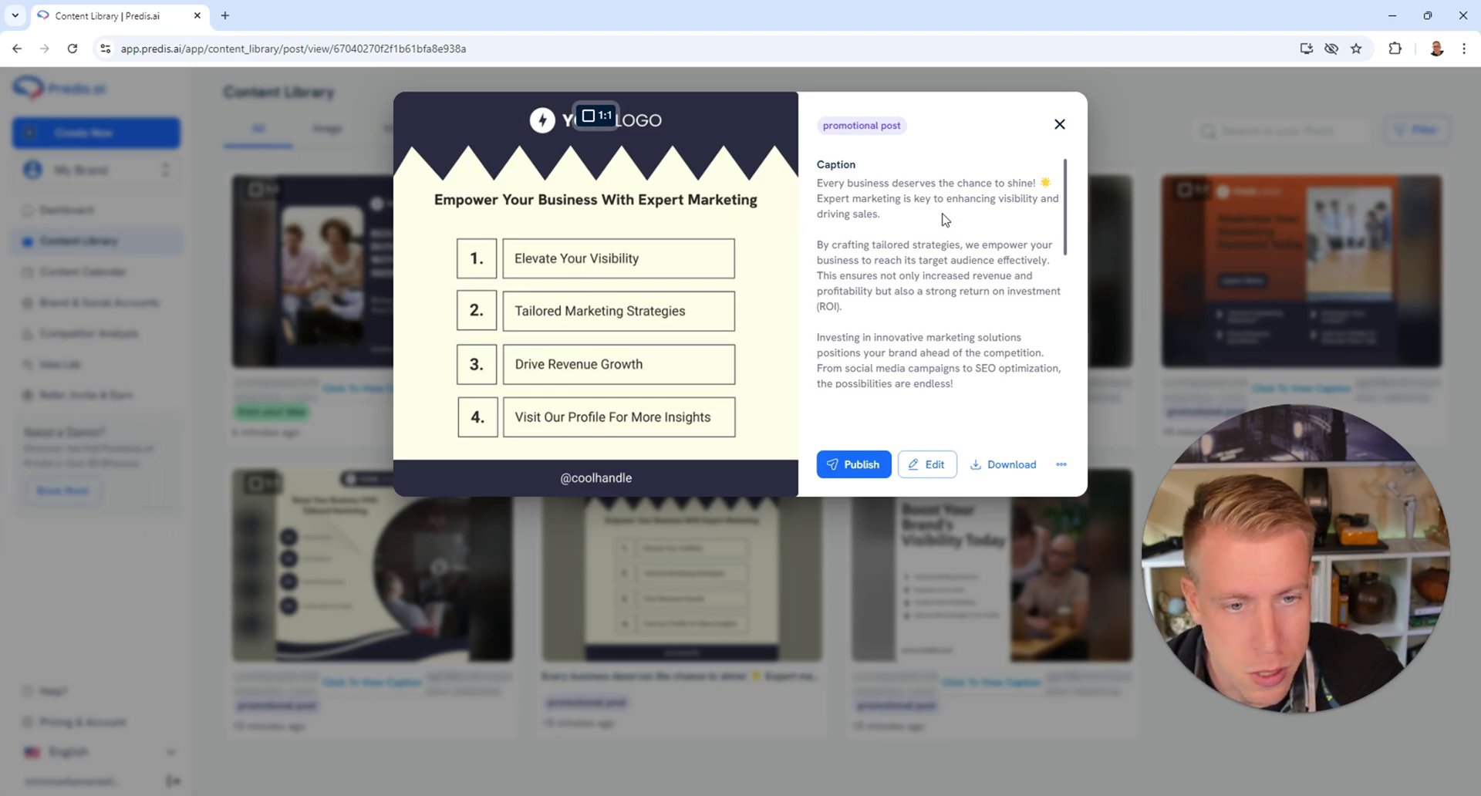
pyautogui.click(1059, 125)
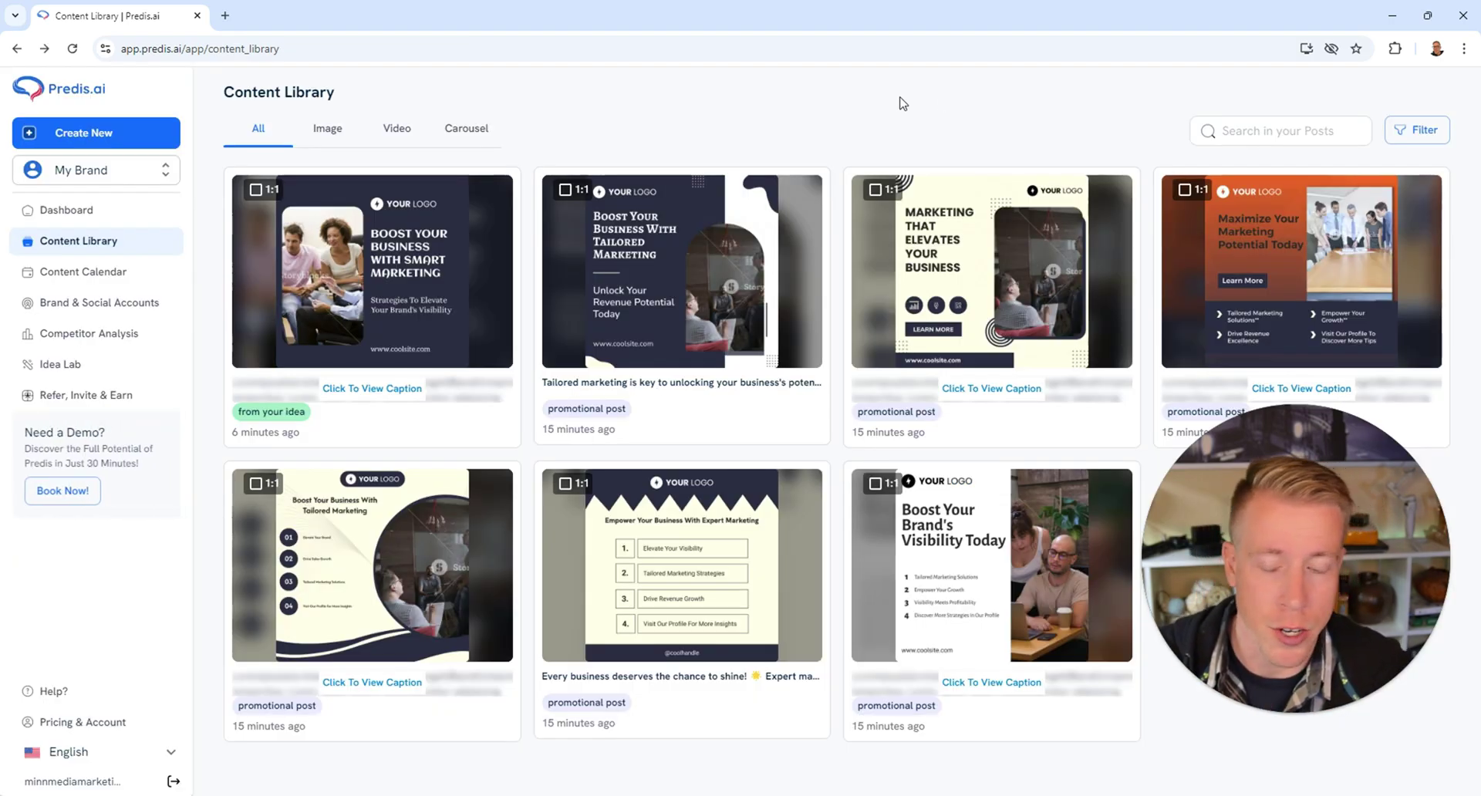
pyautogui.click(118, 276)
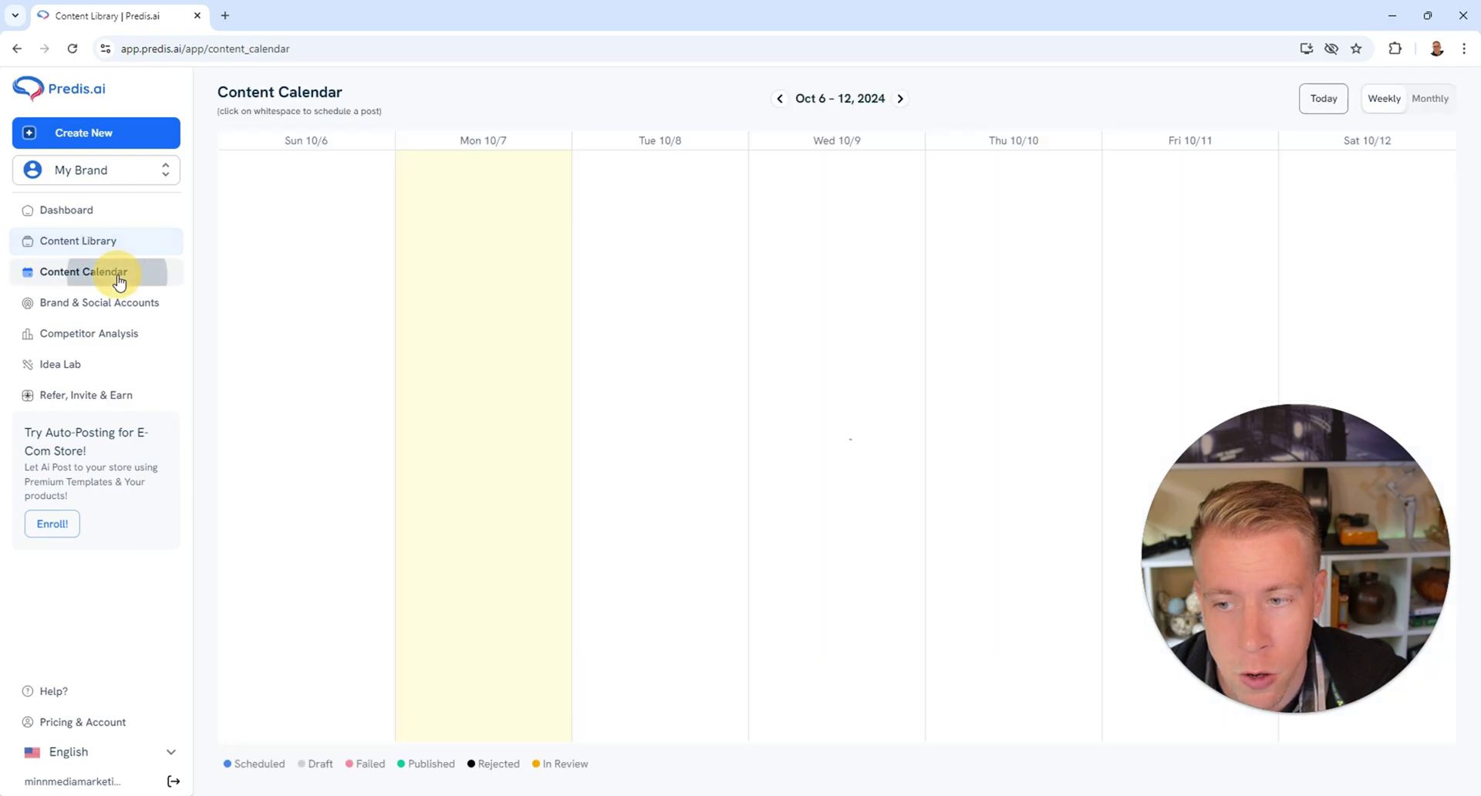
pyautogui.click(843, 329)
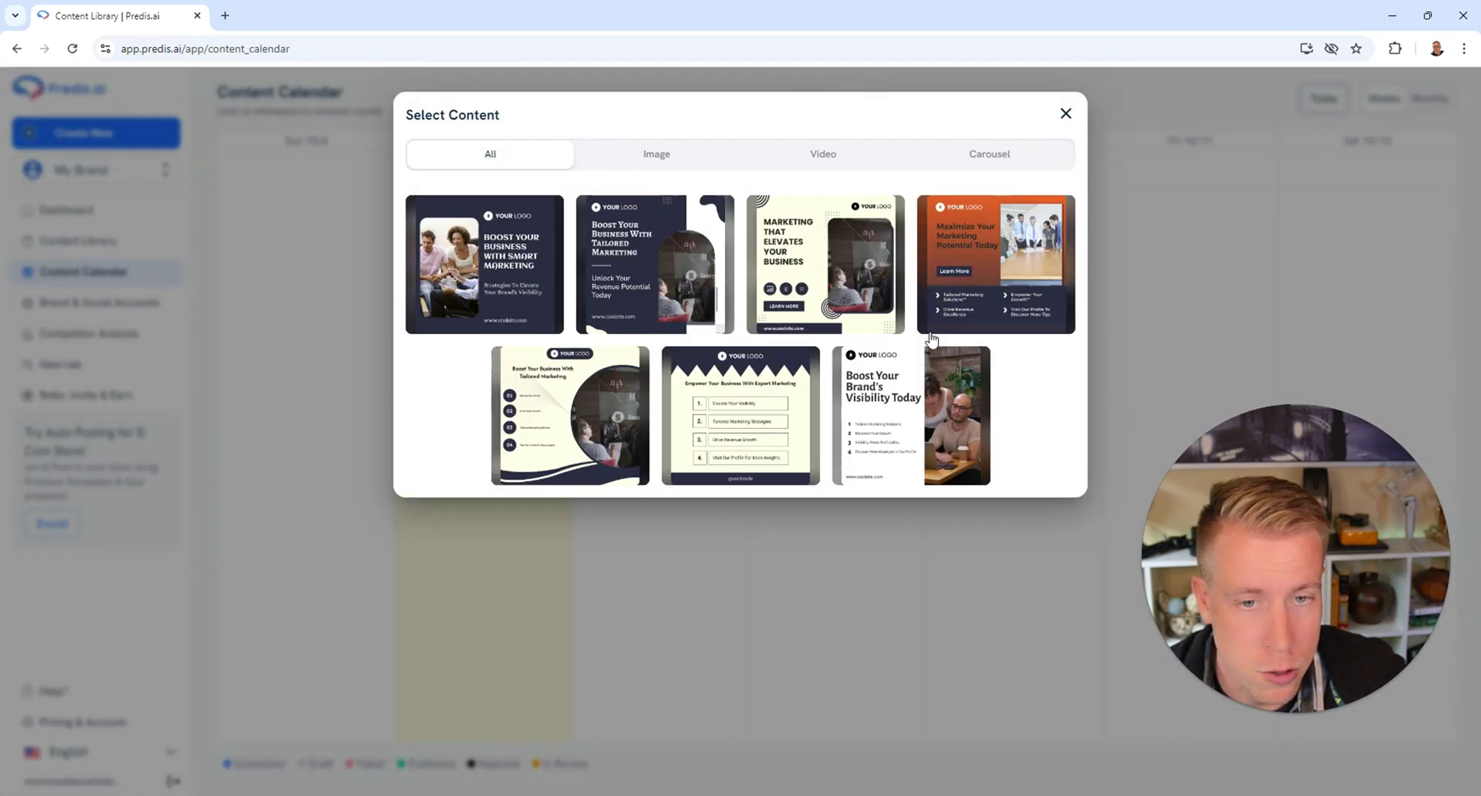
# Close the content picker and generate a portrait 9:16 Social Media Short Video post
pyautogui.click(354, 159)
pyautogui.click(102, 136)
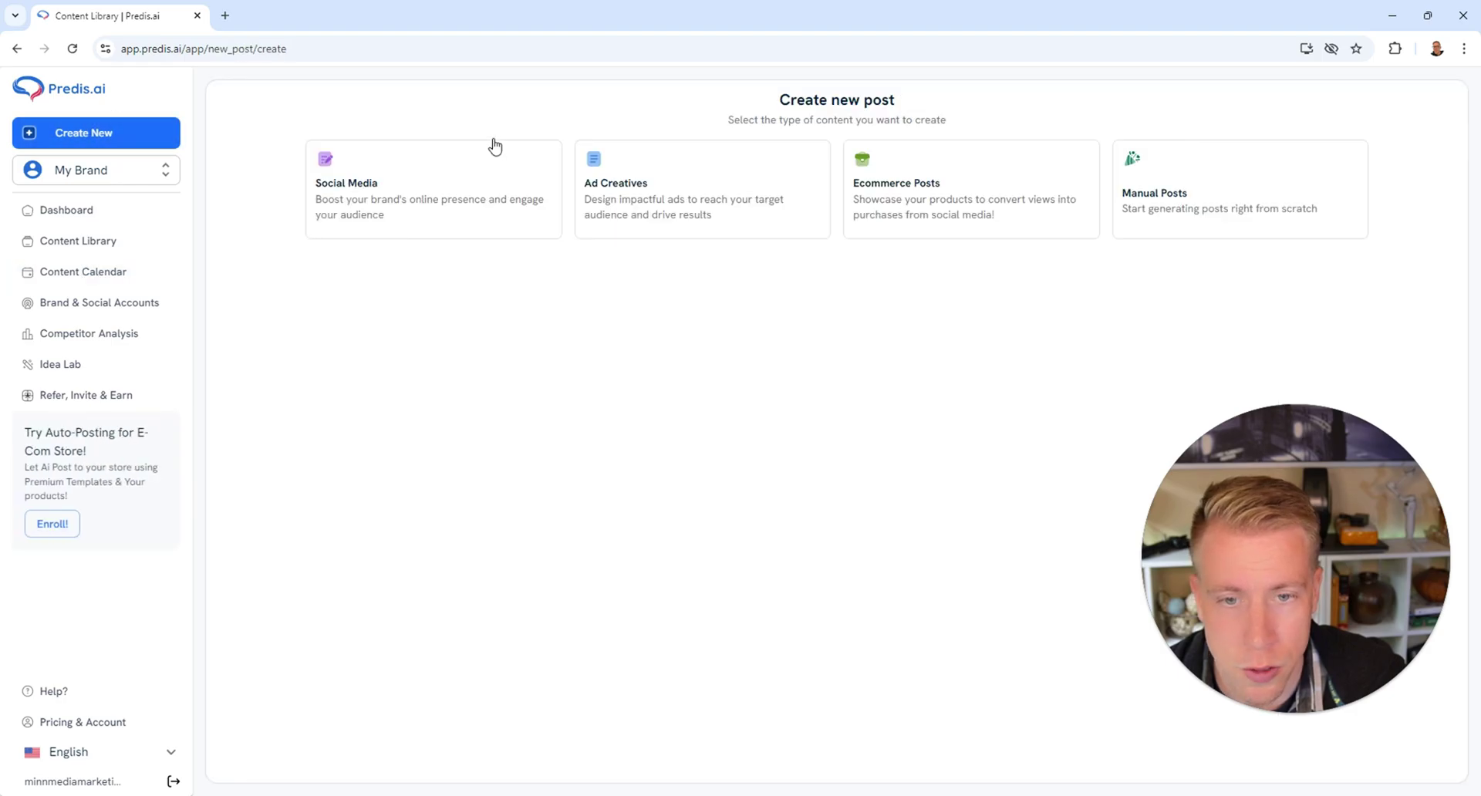
pyautogui.click(436, 179)
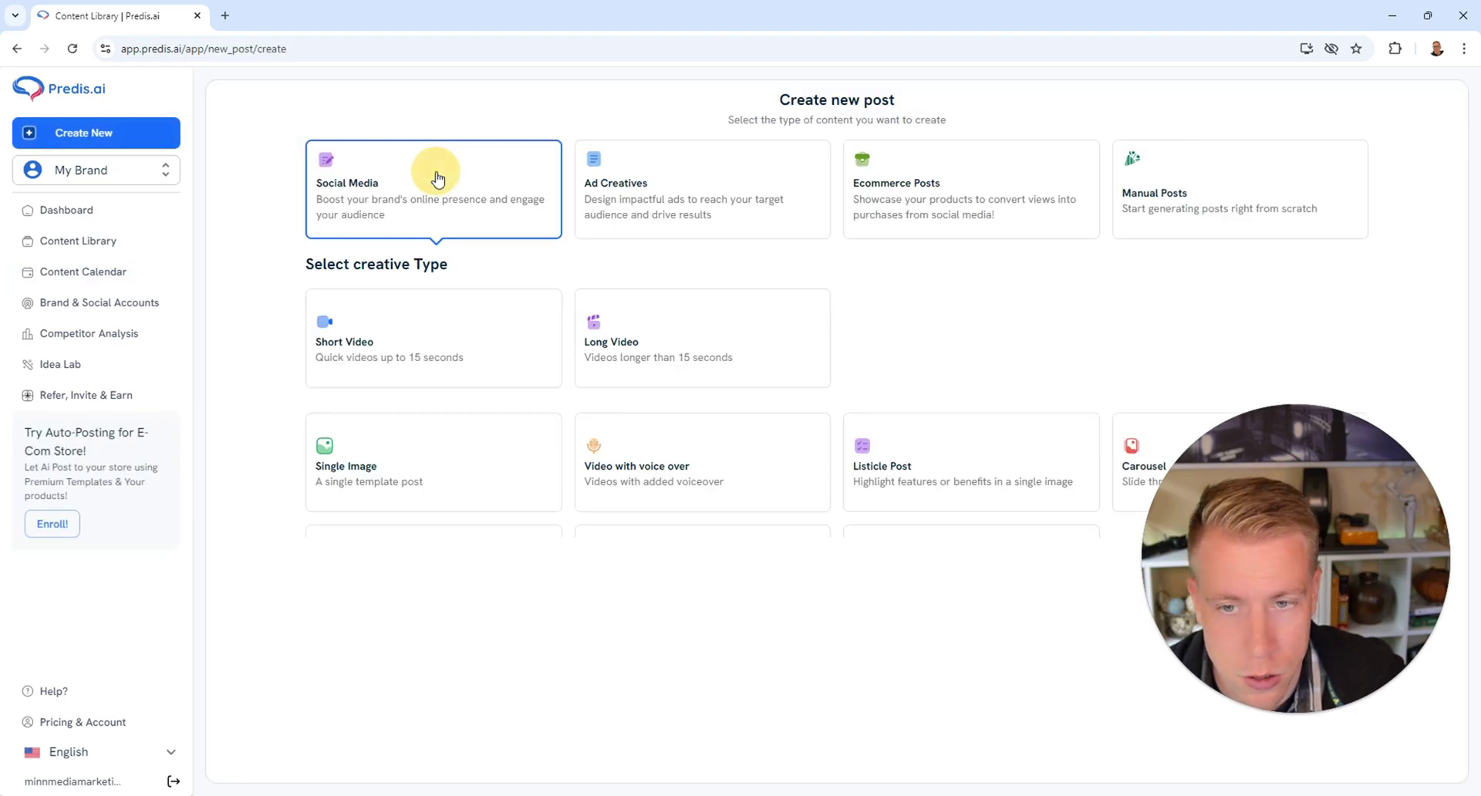
pyautogui.click(421, 333)
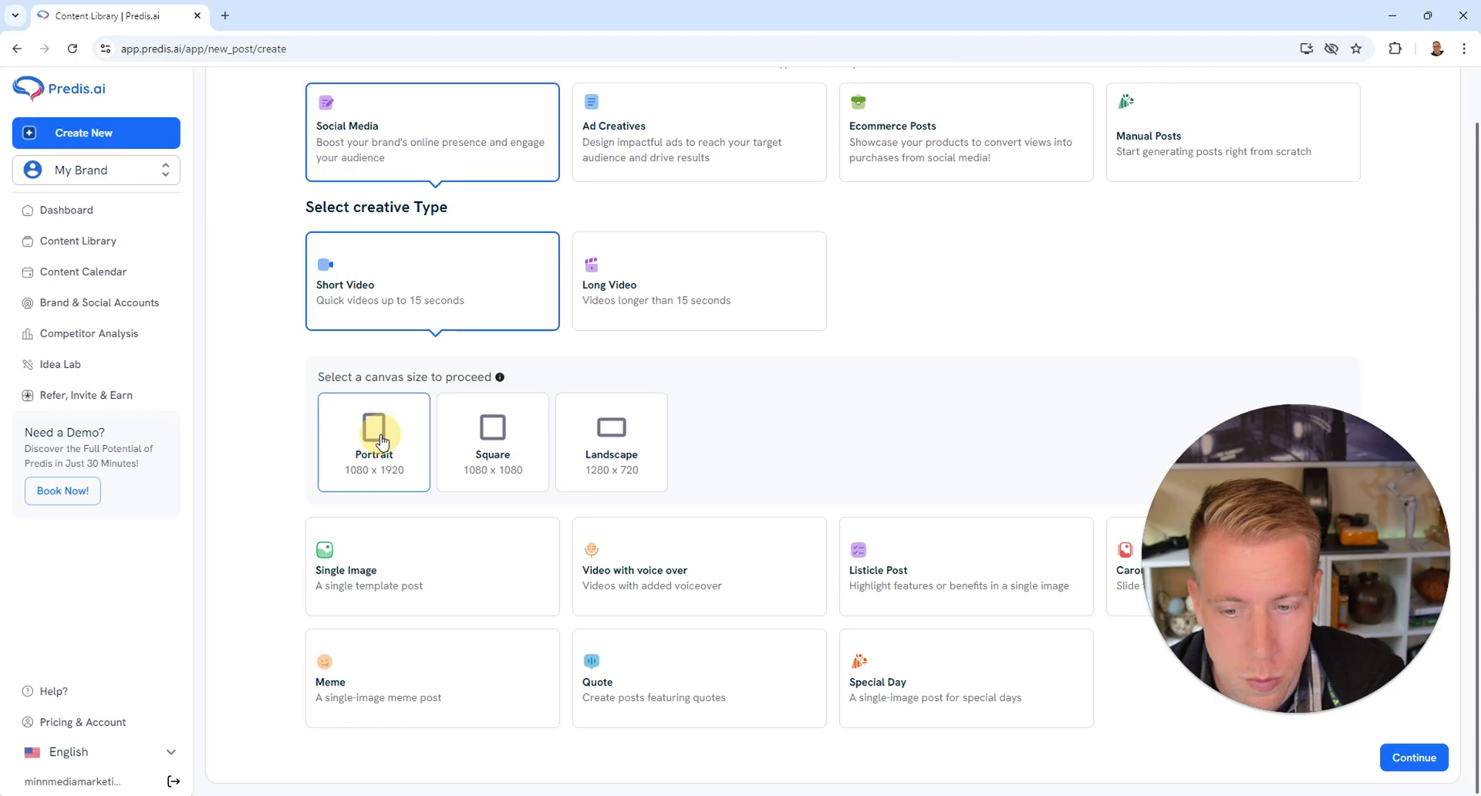
pyautogui.click(1414, 758)
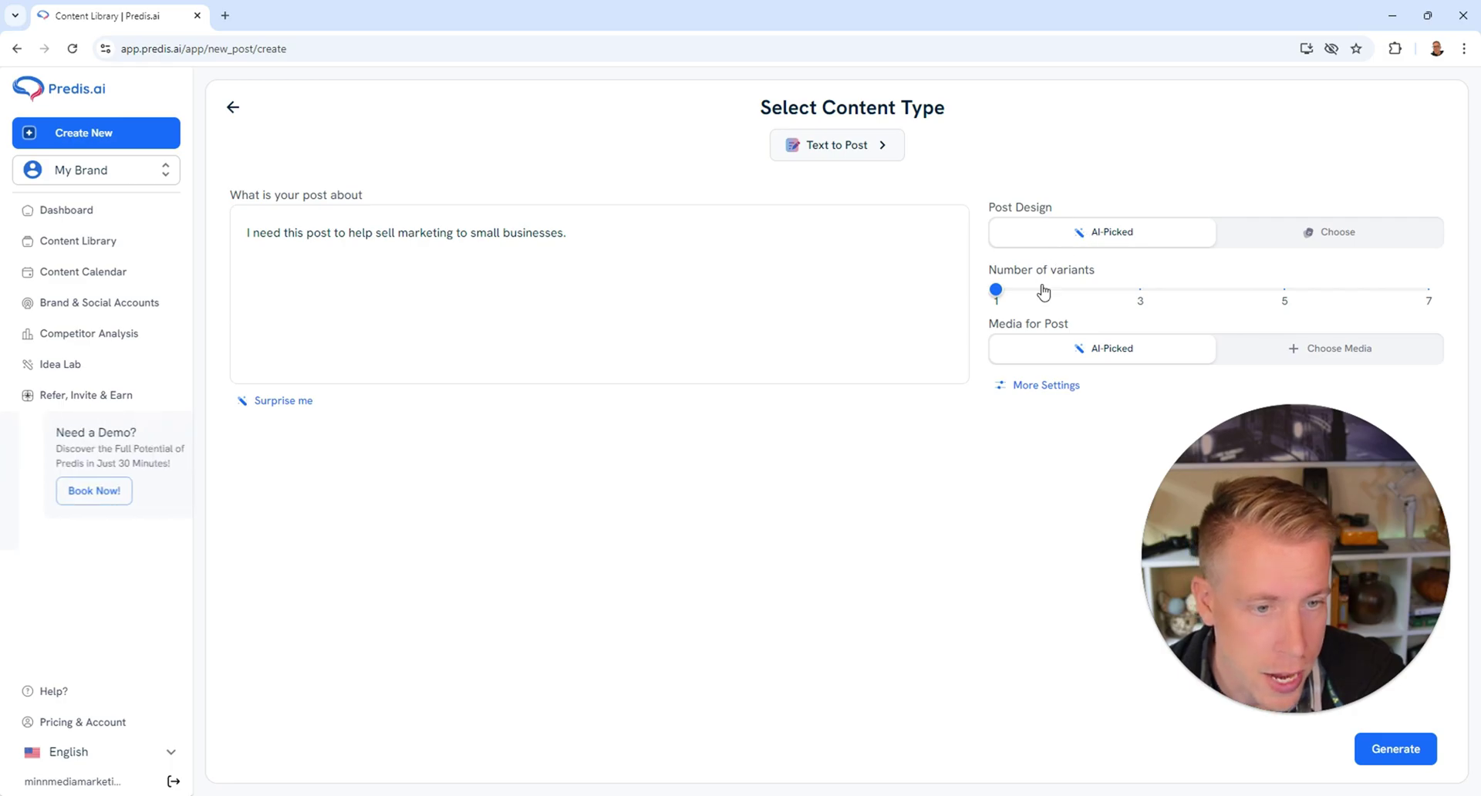
pyautogui.click(1403, 752)
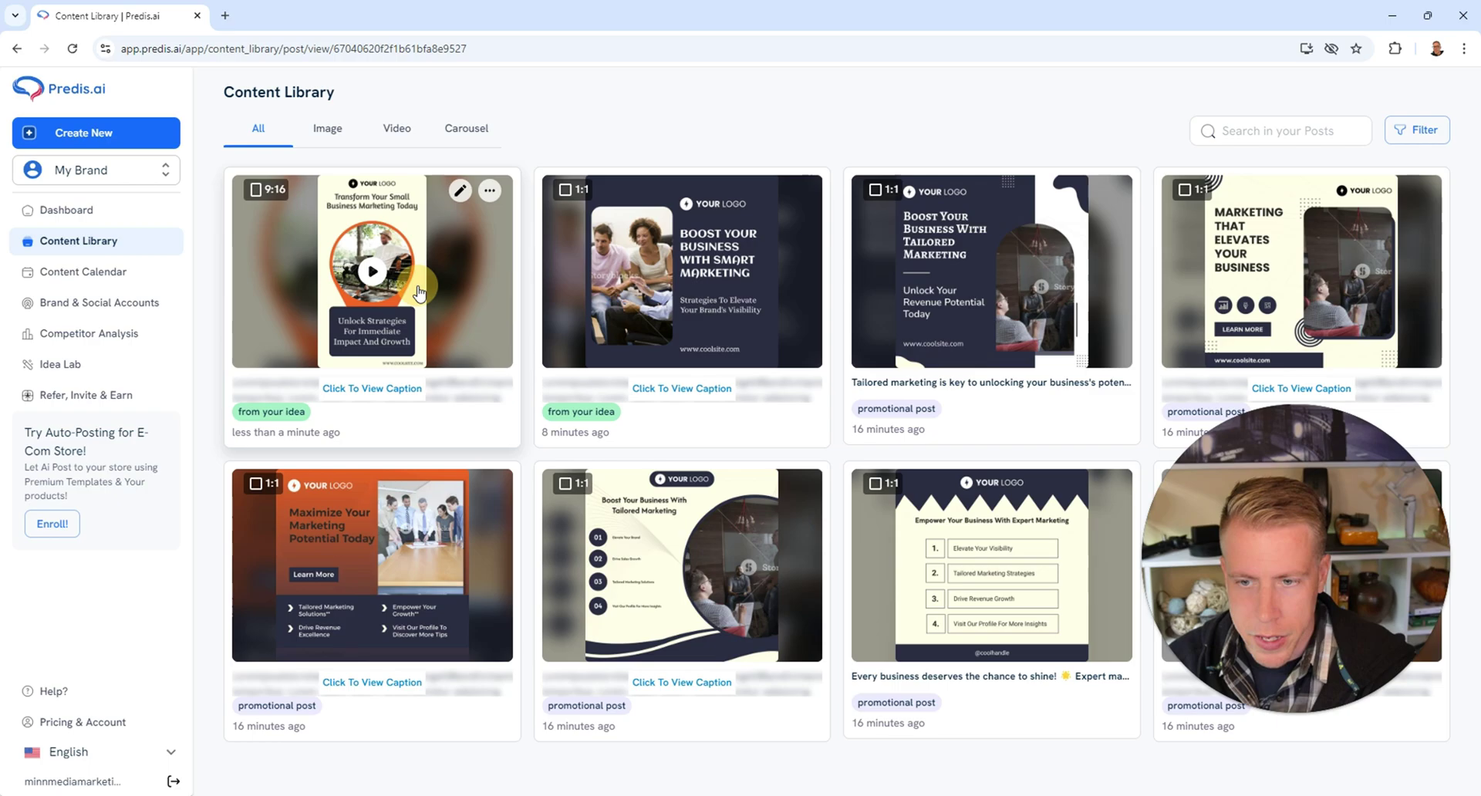
# Preview the new 15-second 9:16 video post, then close the preview
pyautogui.click(419, 292)
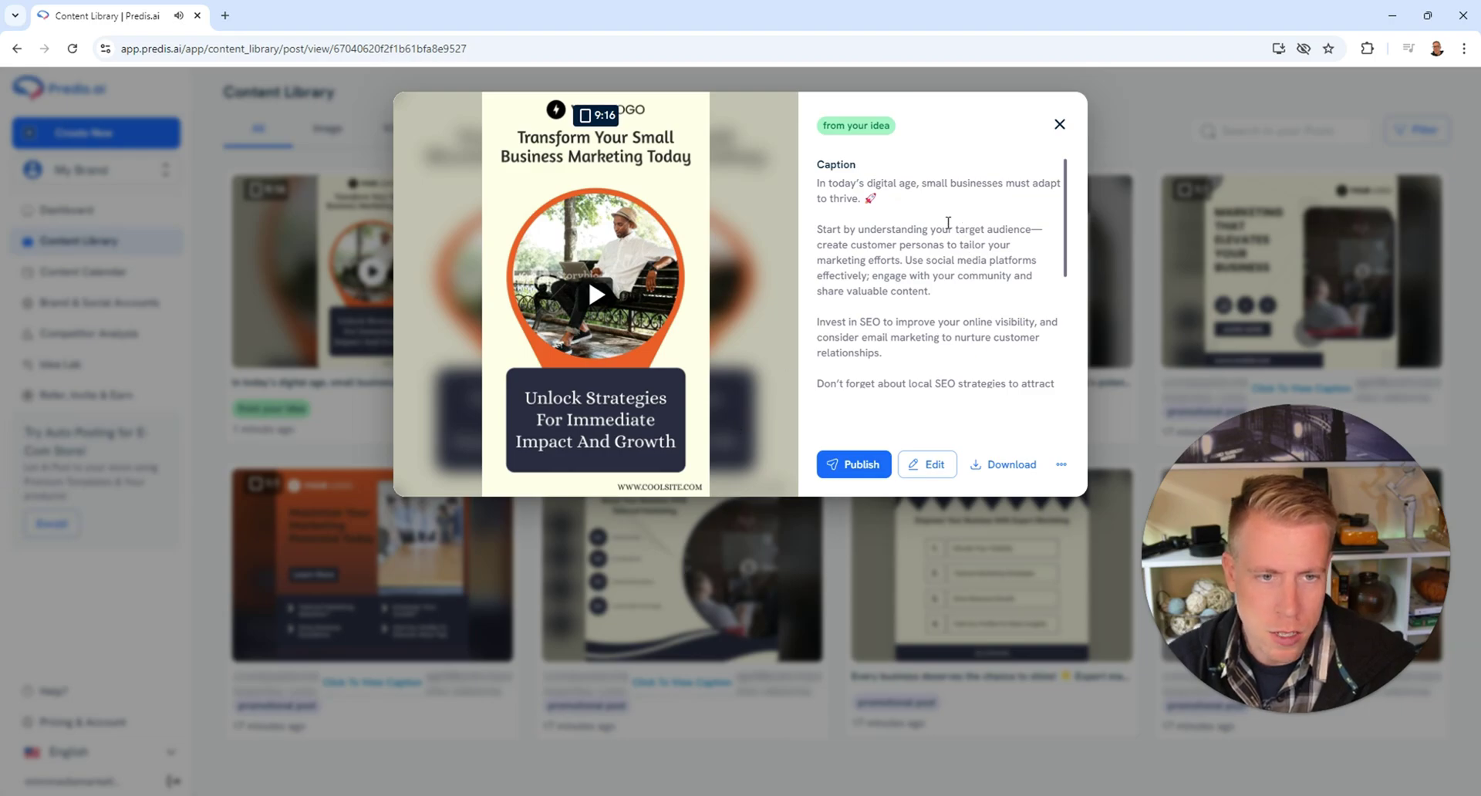
pyautogui.click(1059, 124)
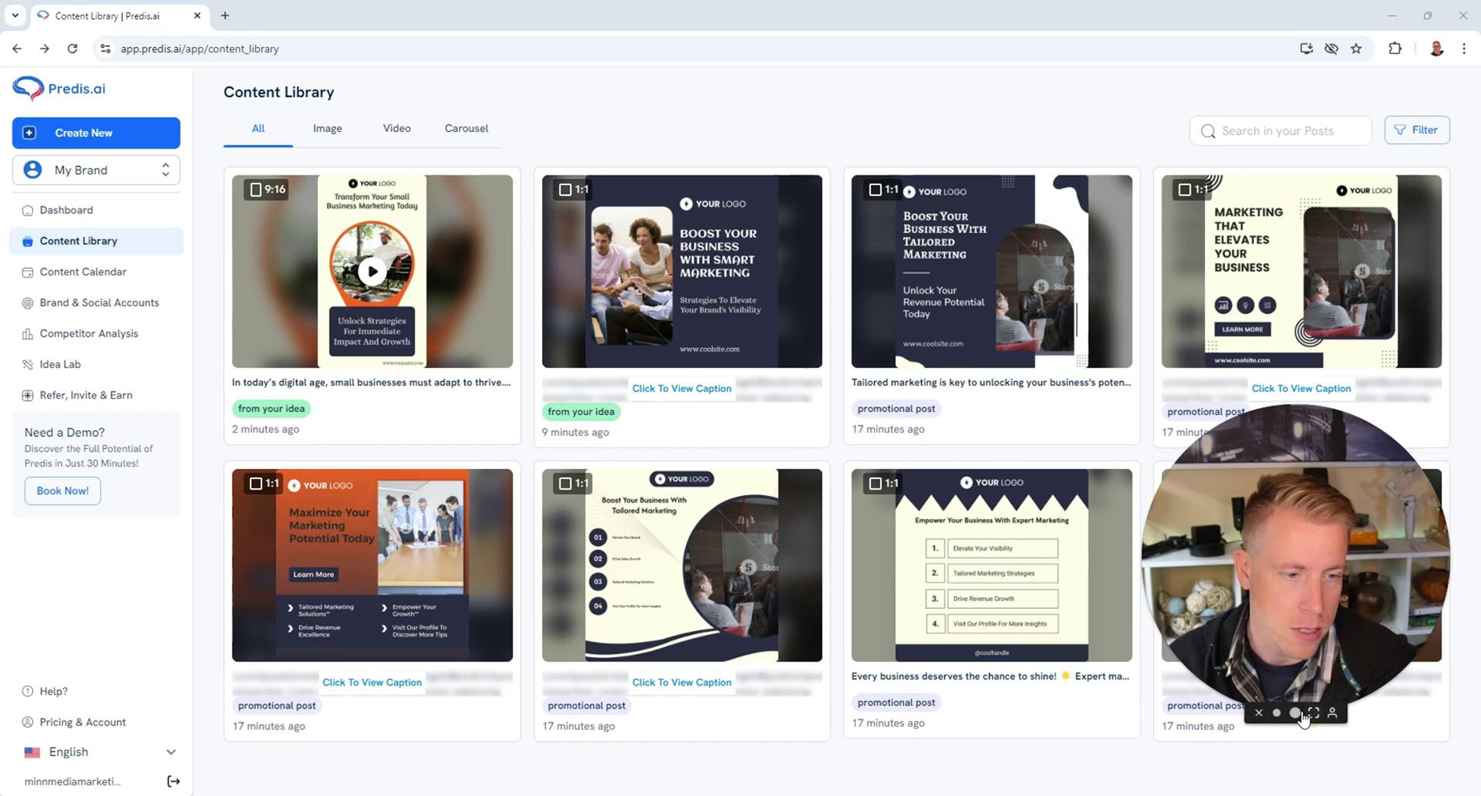